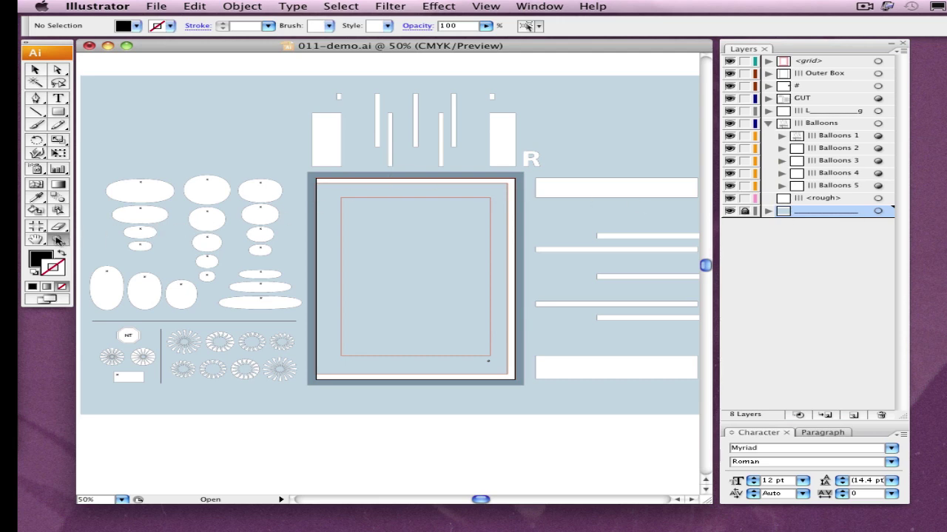
Zoom in to inspect the speech balloon, sunburst and NT octagon shapes, then back out to 200%.
{"action": "left_click_drag", "start_coordinate": [309, 161], "coordinate": [89, 328]}
{"action": "left_click", "coordinate": [479, 281]}
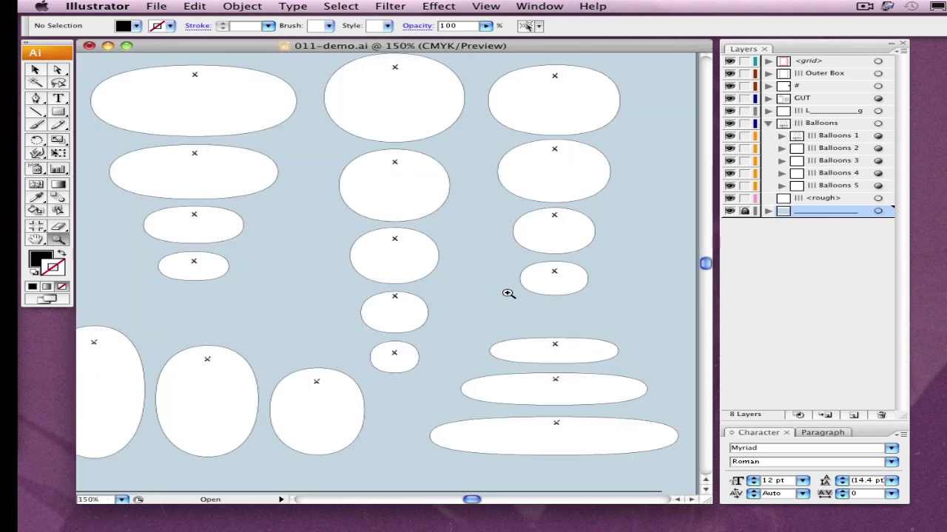
{"action": "left_click_drag", "start_coordinate": [515, 317], "coordinate": [401, 96]}
{"action": "left_click_drag", "start_coordinate": [545, 277], "coordinate": [175, 443]}
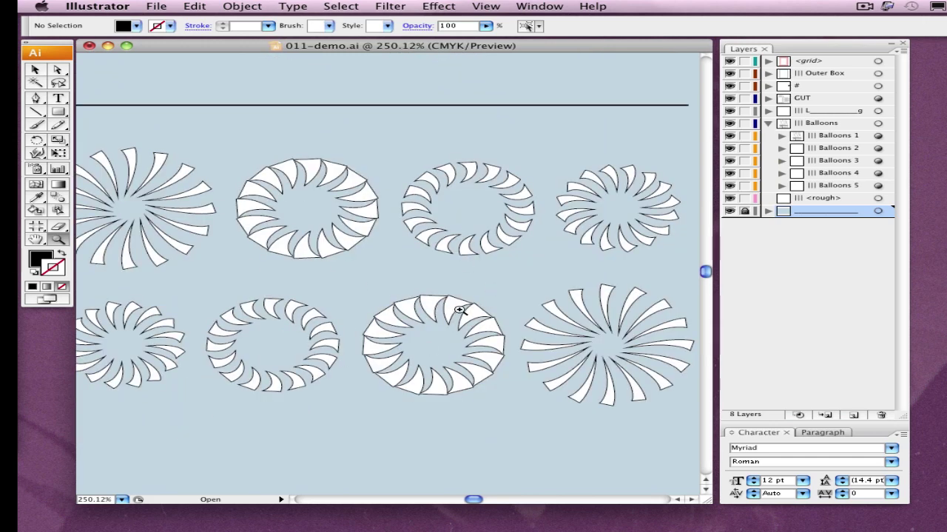
{"action": "left_click", "coordinate": [315, 241], "text": "alt"}
{"action": "left_click", "coordinate": [315, 240], "text": "alt"}
{"action": "left_click", "coordinate": [312, 242], "text": "alt"}
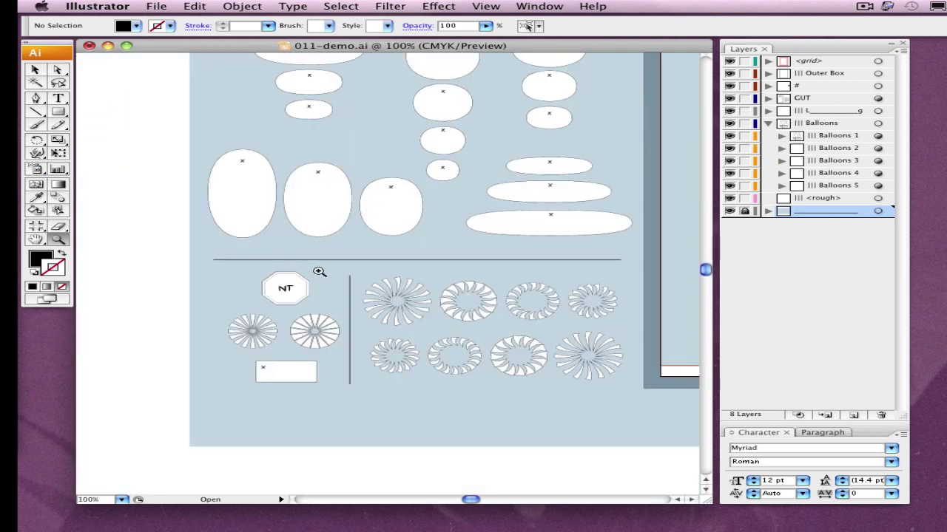
{"action": "left_click_drag", "start_coordinate": [318, 272], "coordinate": [246, 317]}
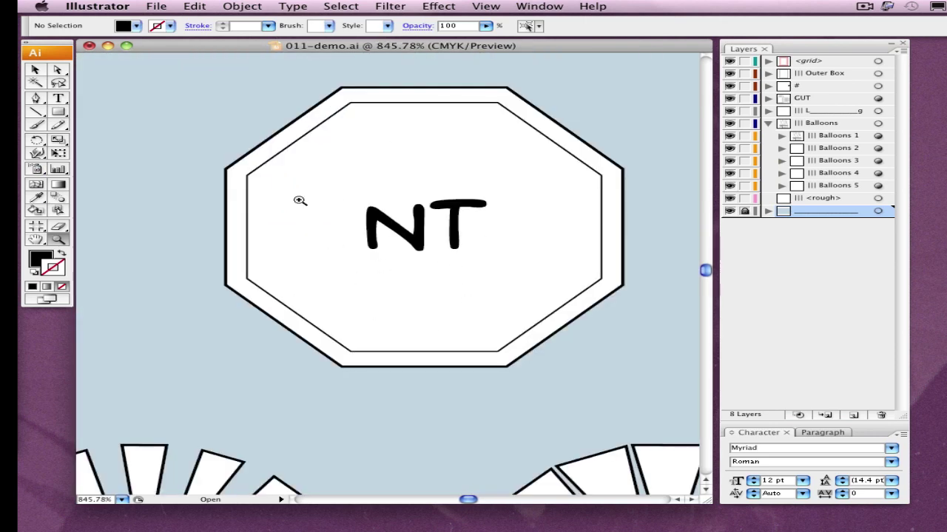
{"action": "left_click", "coordinate": [34, 66]}
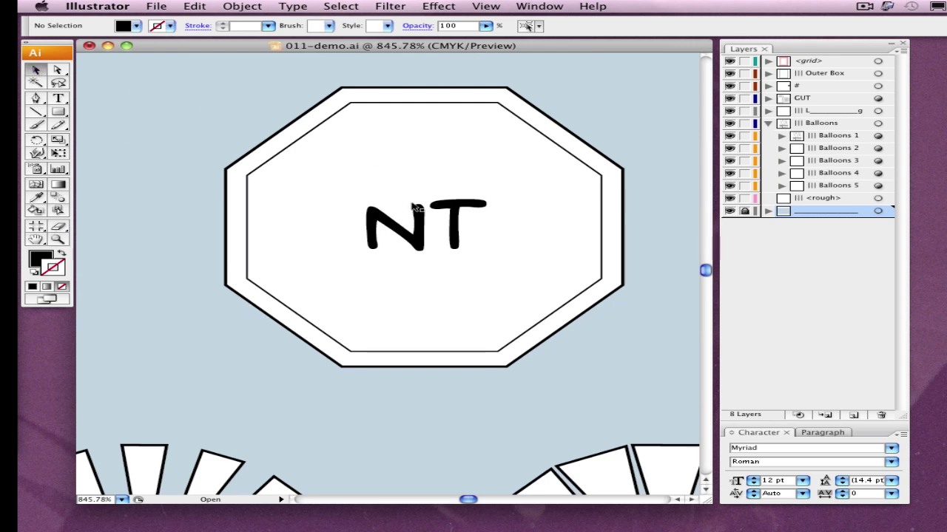
{"action": "left_click", "coordinate": [59, 238]}
{"action": "left_click", "coordinate": [430, 239], "text": "alt"}
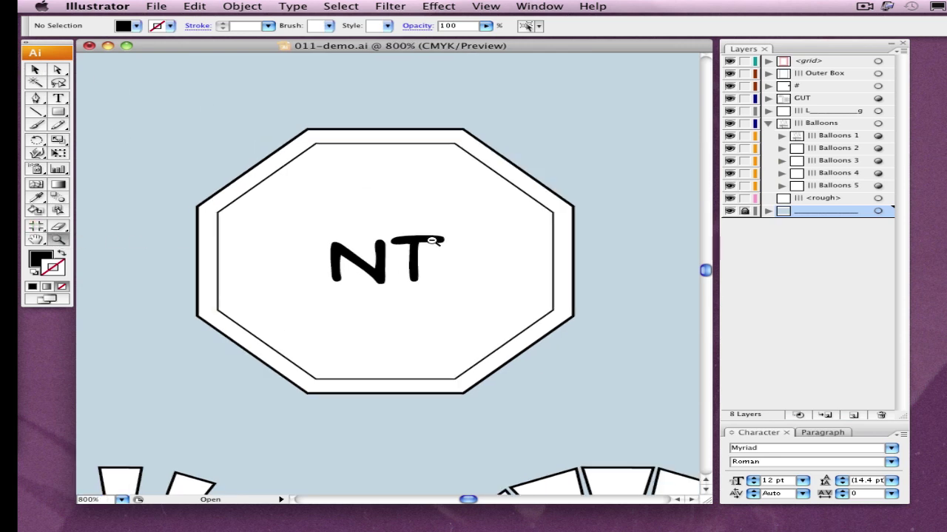
{"action": "left_click", "coordinate": [435, 240], "text": "alt"}
{"action": "left_click", "coordinate": [433, 240], "text": "alt"}
{"action": "left_click", "coordinate": [433, 241], "text": "alt"}
{"action": "left_click", "coordinate": [433, 241], "text": "alt"}
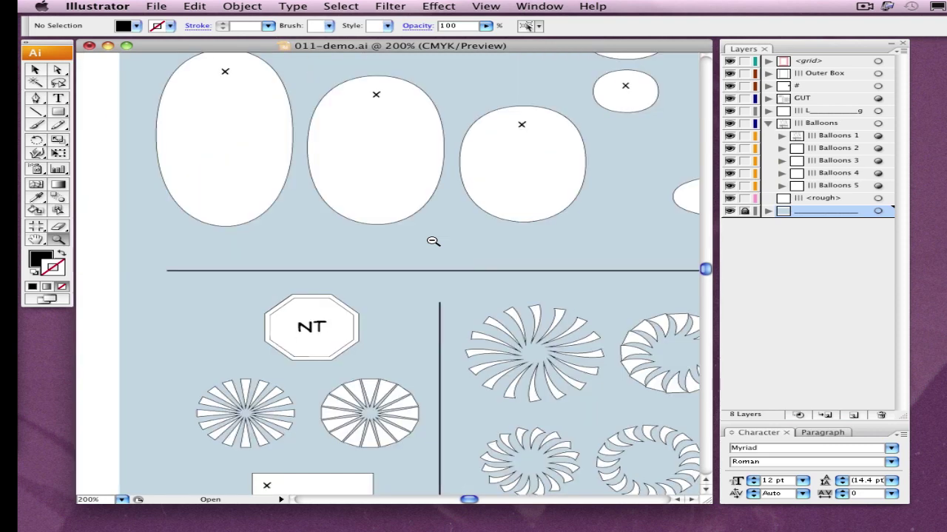
Bring the balloon and bar shapes into view and zoom out to 50% to see the whole layout.
{"action": "scroll", "coordinate": [437, 329], "scroll_direction": "down", "scroll_amount": 5}
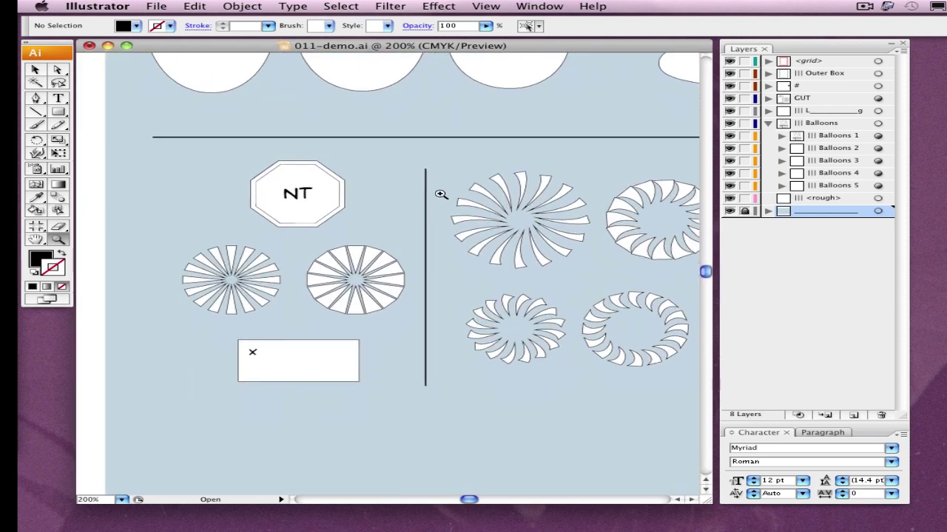
{"action": "left_click", "coordinate": [310, 269], "text": "alt"}
{"action": "left_click", "coordinate": [311, 270], "text": "alt"}
{"action": "left_click_drag", "start_coordinate": [560, 176], "coordinate": [326, 306]}
{"action": "left_click_drag", "start_coordinate": [600, 138], "coordinate": [323, 372]}
{"action": "mouse_move", "coordinate": [543, 275]}
{"action": "left_mouse_down"}
{"action": "mouse_move", "coordinate": [338, 226]}
{"action": "mouse_move", "coordinate": [442, 229]}
{"action": "left_mouse_up"}
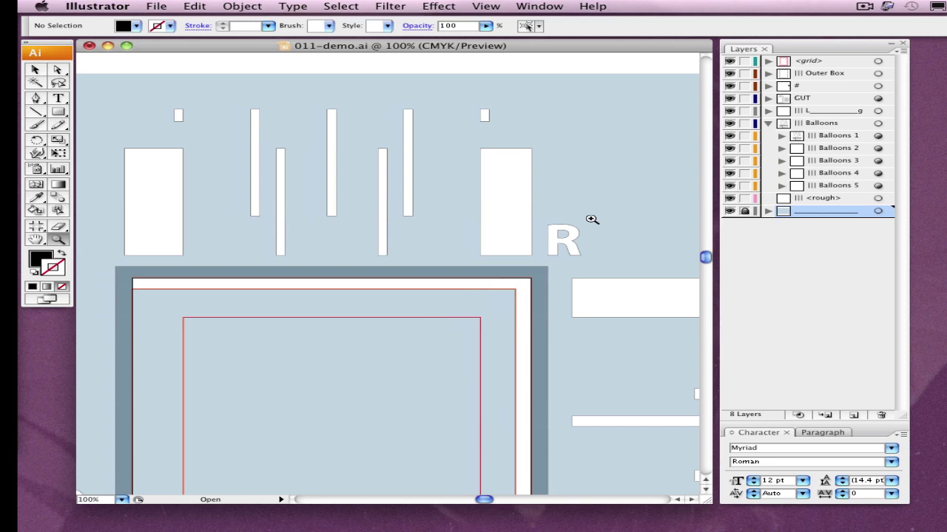
{"action": "left_click", "coordinate": [422, 321], "text": "alt"}
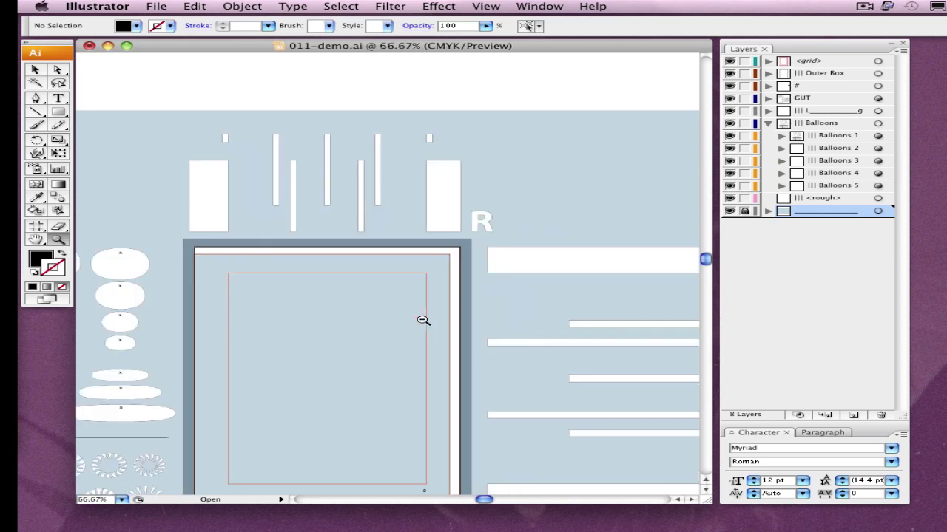
{"action": "left_click_drag", "start_coordinate": [575, 346], "coordinate": [547, 313]}
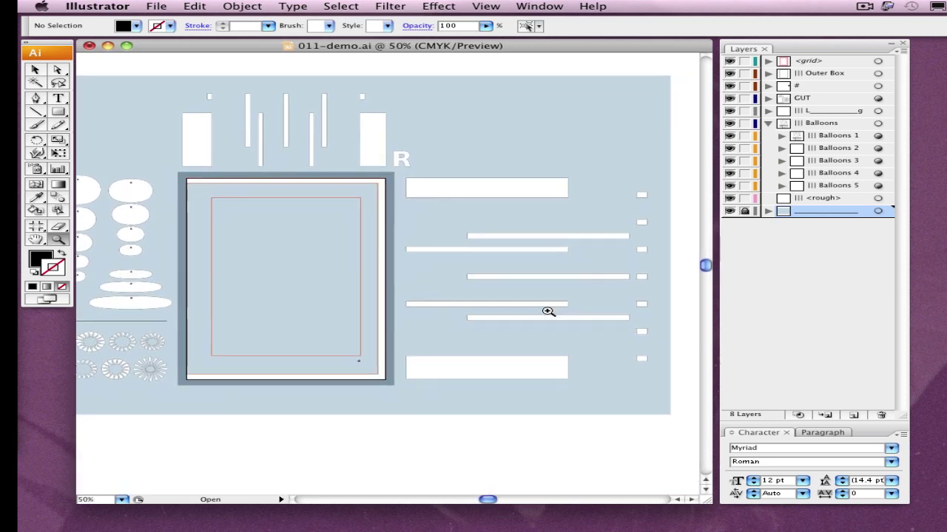
Rename the layer below GUT to 'L' and toggle the GUT layer's artwork off and on.
{"action": "left_click", "coordinate": [818, 199]}
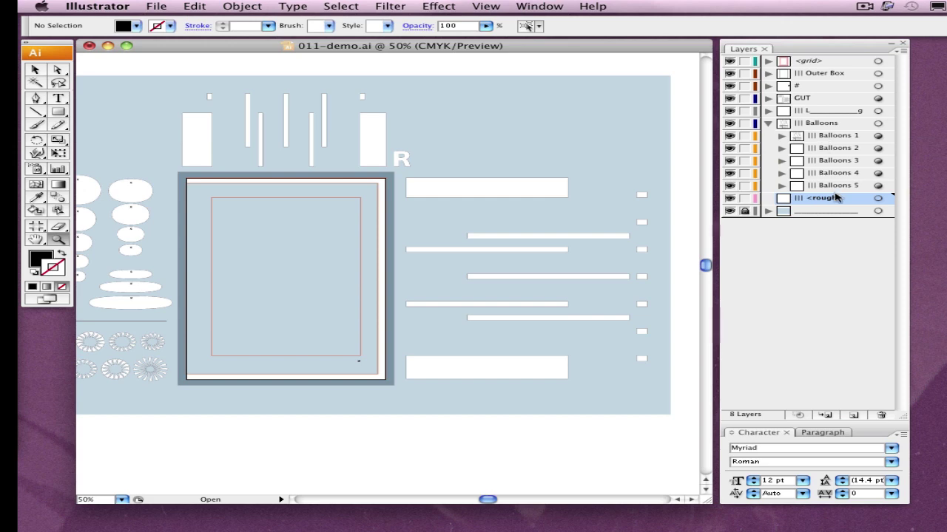
{"action": "left_click", "coordinate": [807, 125]}
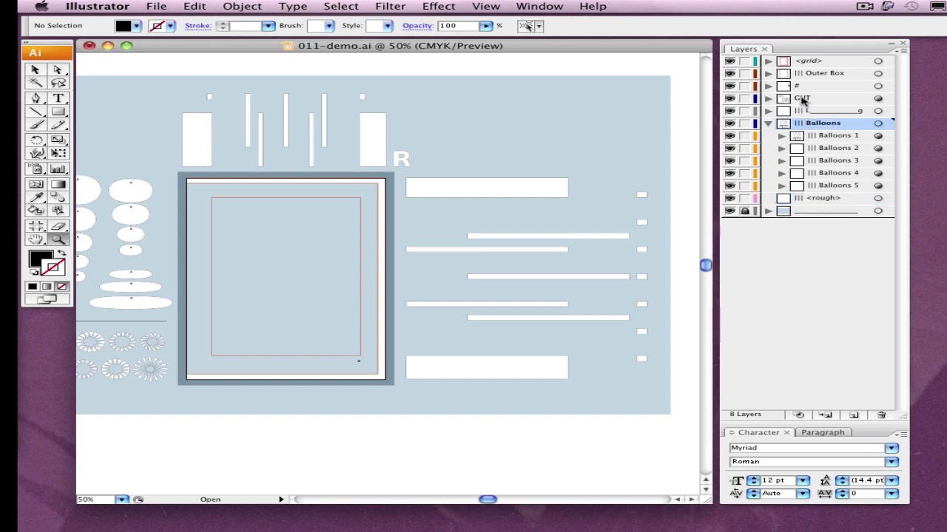
{"action": "left_click", "coordinate": [804, 110]}
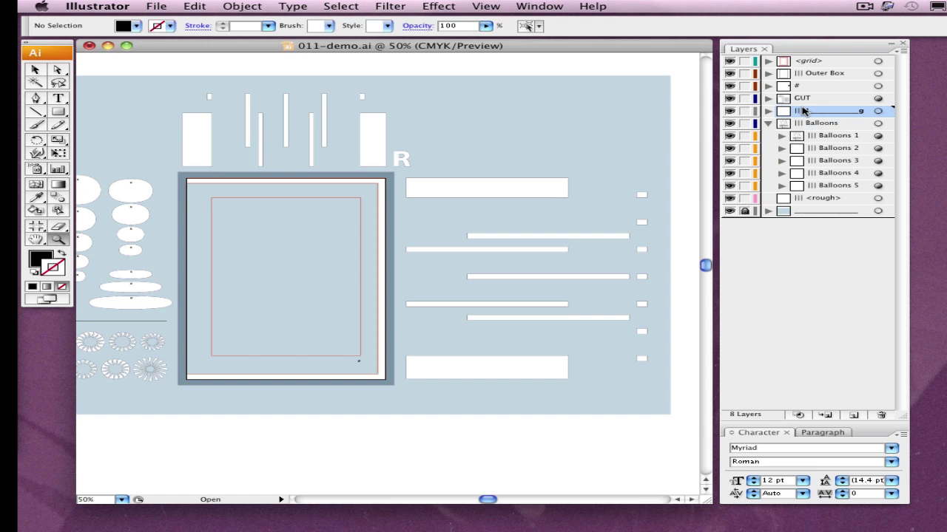
{"action": "type", "text": "L"}
{"action": "left_click", "coordinate": [807, 99]}
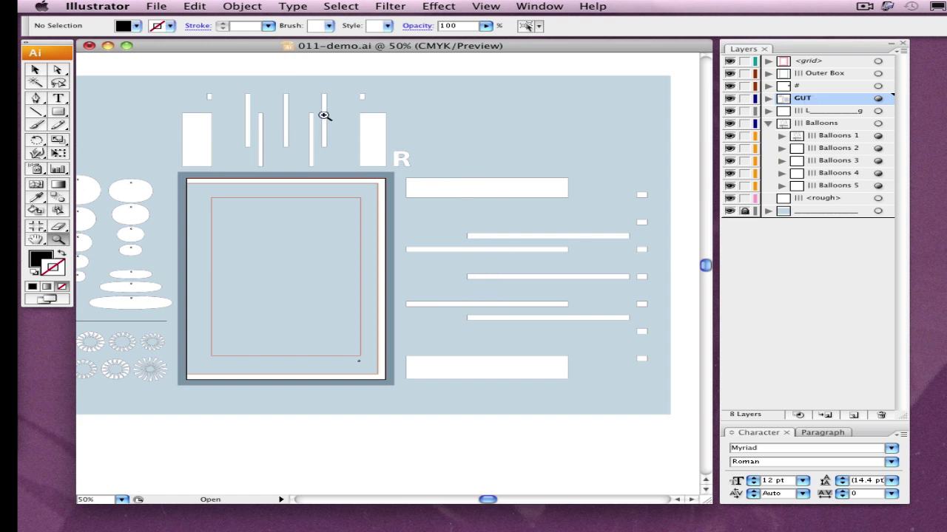
{"action": "left_click", "coordinate": [730, 98]}
{"action": "left_click", "coordinate": [730, 99]}
Check the #, Outer Box and <grid> layers by toggling the outer frame and pink grid visibility.
{"action": "left_click", "coordinate": [800, 87]}
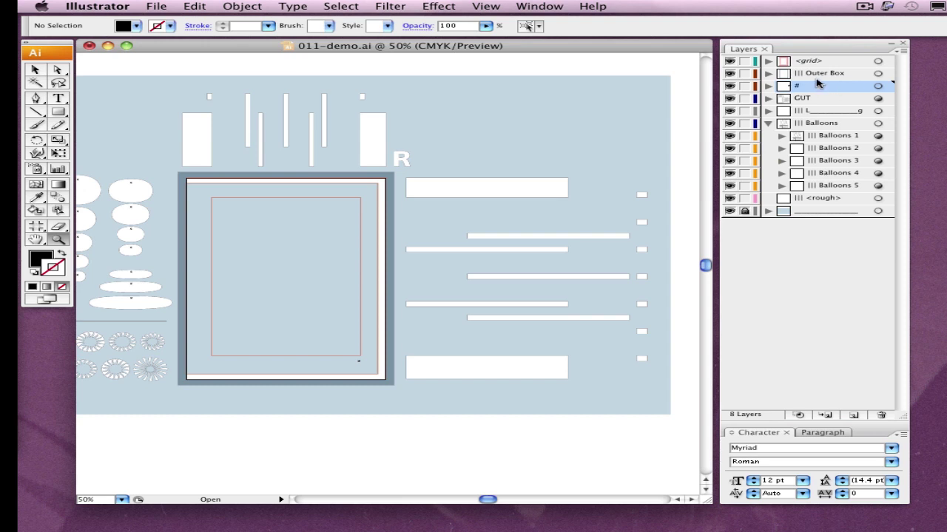
{"action": "left_click", "coordinate": [821, 73]}
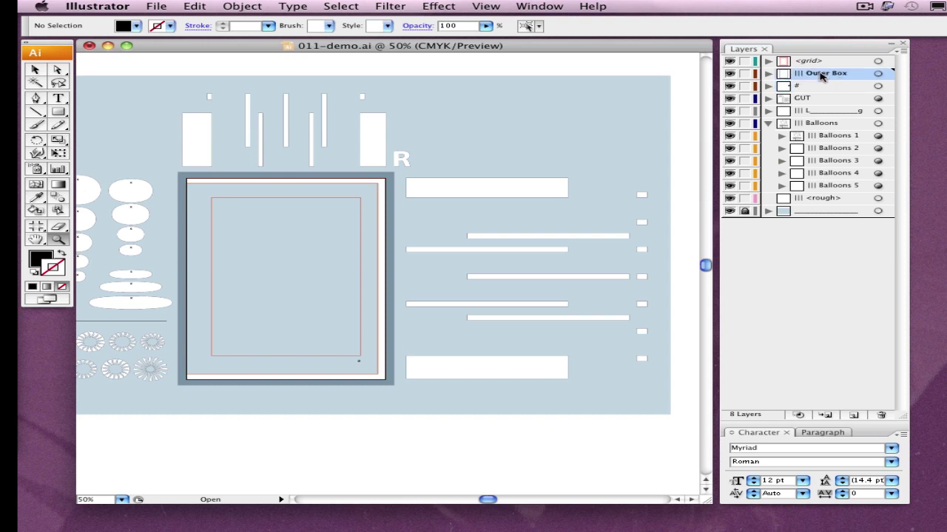
{"action": "left_click", "coordinate": [729, 73]}
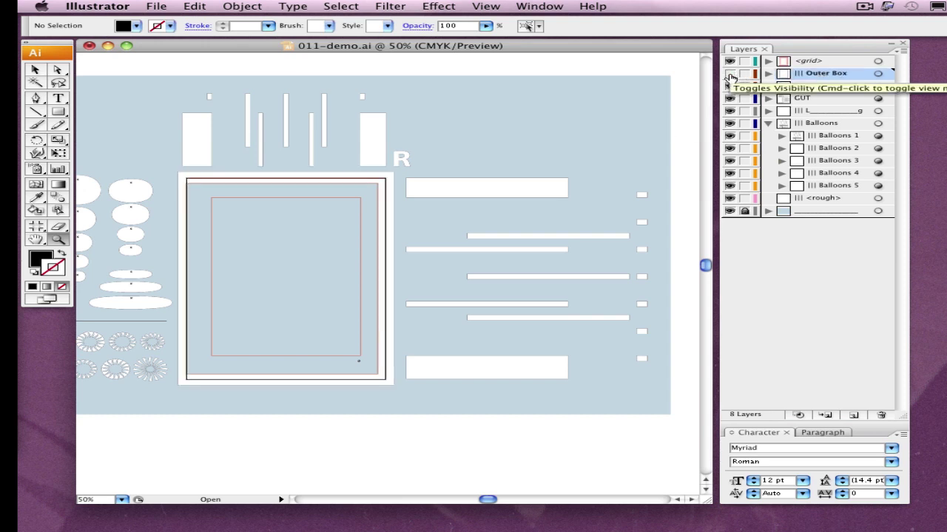
{"action": "left_click", "coordinate": [730, 75]}
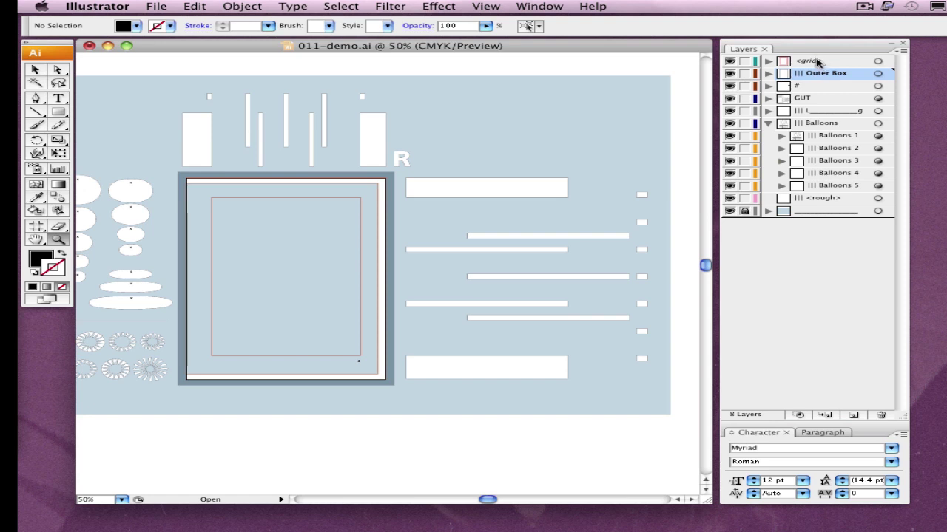
{"action": "left_click", "coordinate": [817, 63]}
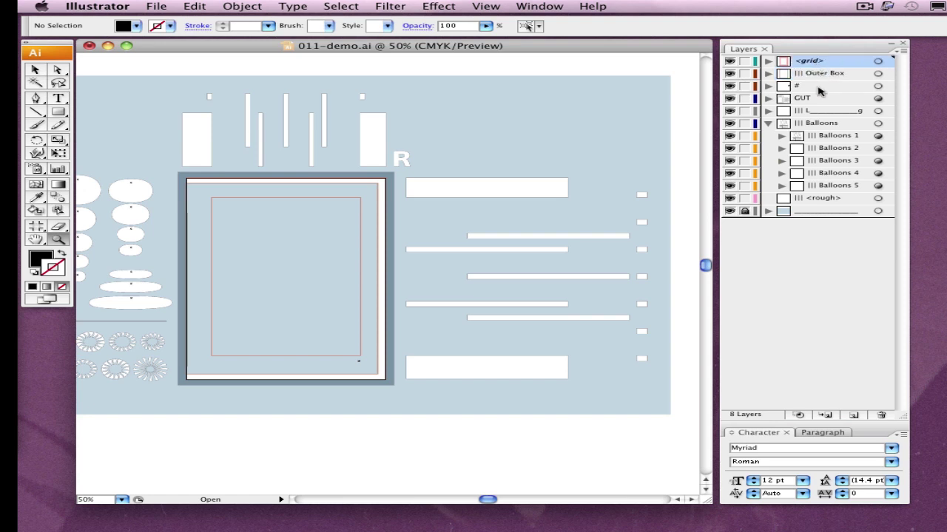
{"action": "left_click", "coordinate": [730, 61]}
{"action": "left_click", "coordinate": [729, 61]}
{"action": "scroll", "coordinate": [488, 219], "scroll_direction": "up", "scroll_amount": 1}
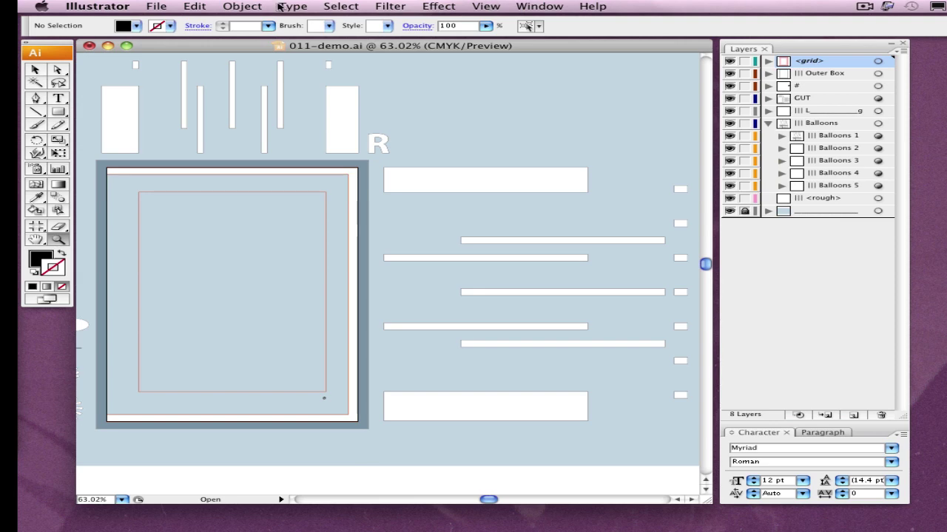
Place 011.psd as a linked image on the <rough> layer.
{"action": "left_click", "coordinate": [834, 200]}
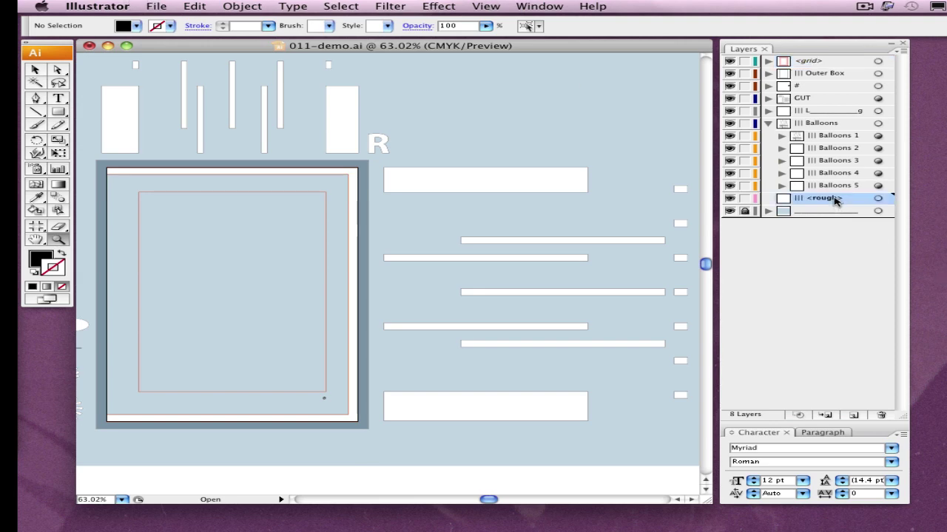
{"action": "left_click", "coordinate": [159, 6]}
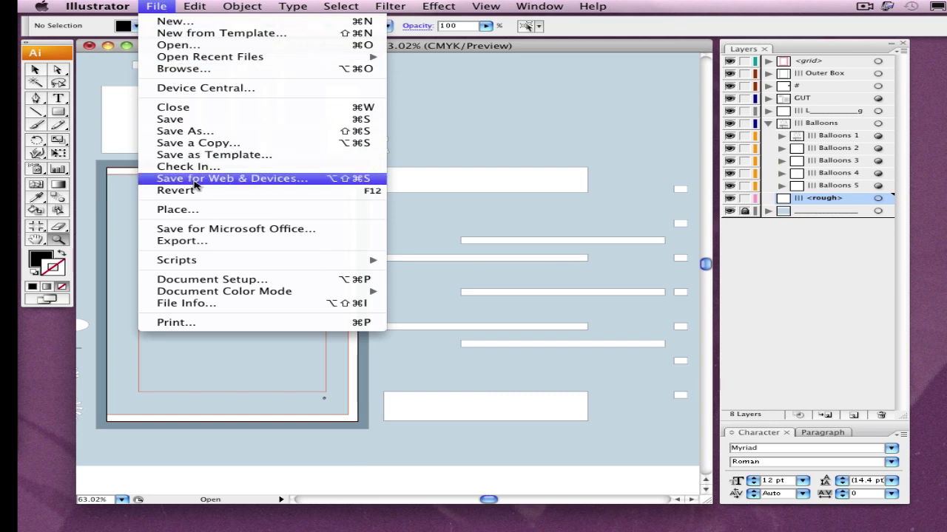
{"action": "left_click", "coordinate": [196, 210]}
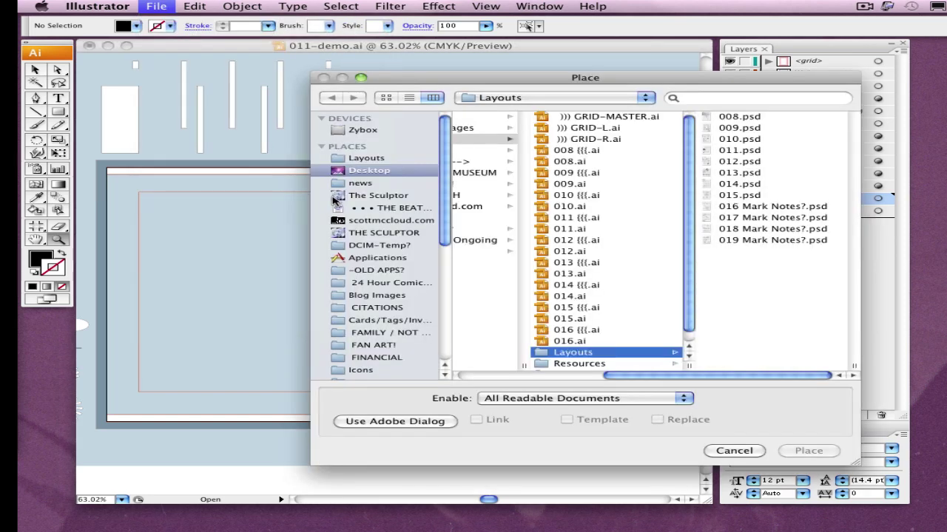
{"action": "left_click", "coordinate": [749, 151]}
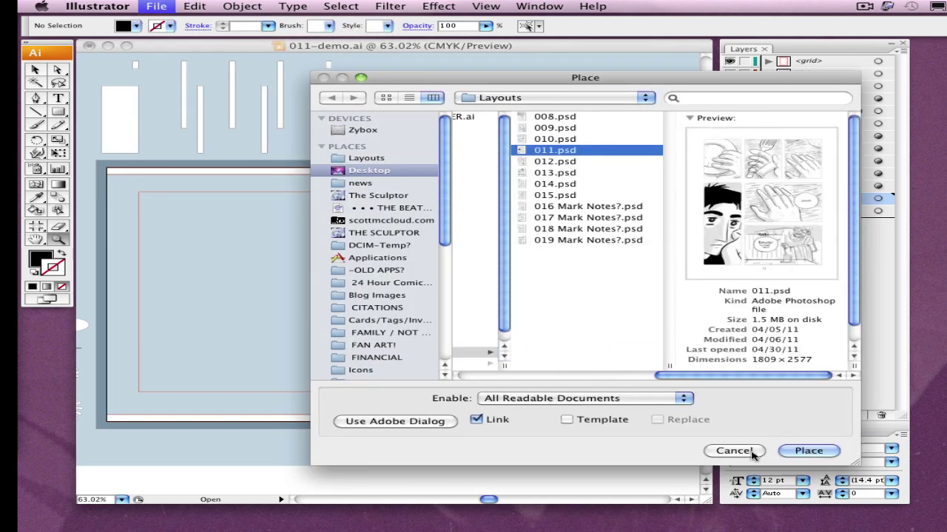
{"action": "left_click", "coordinate": [798, 451]}
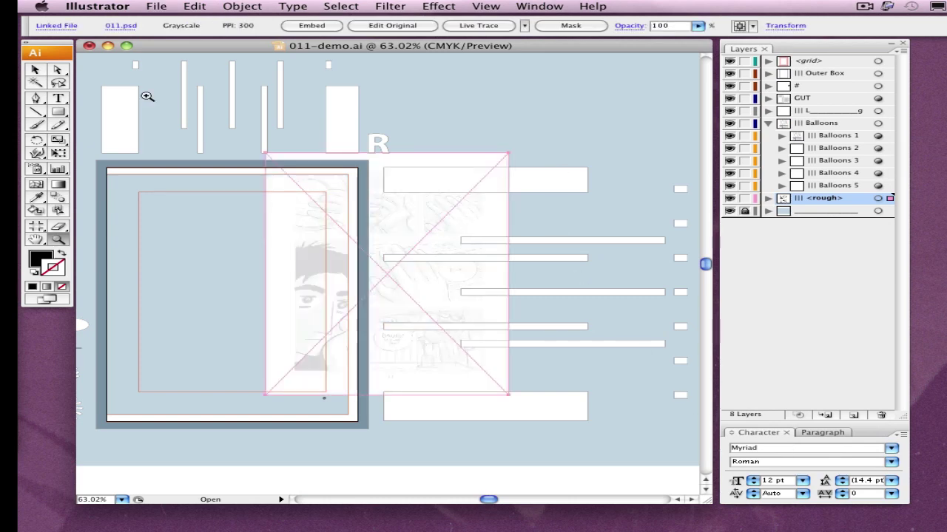
Move the placed 011.psd to fit exactly inside the page frame and zoom in on it.
{"action": "left_click", "coordinate": [34, 70]}
{"action": "left_click_drag", "start_coordinate": [461, 220], "coordinate": [315, 239]}
{"action": "left_click_drag", "start_coordinate": [295, 280], "coordinate": [295, 280]}
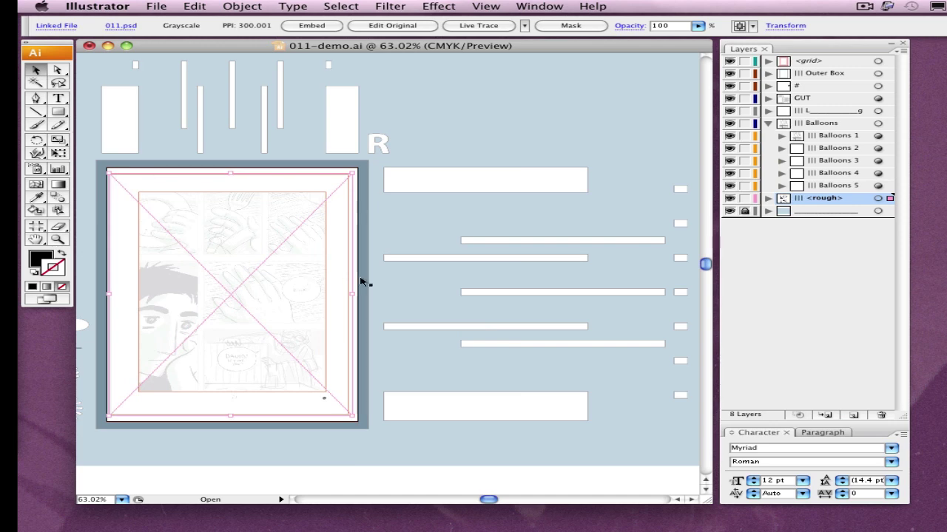
{"action": "left_click", "coordinate": [58, 239]}
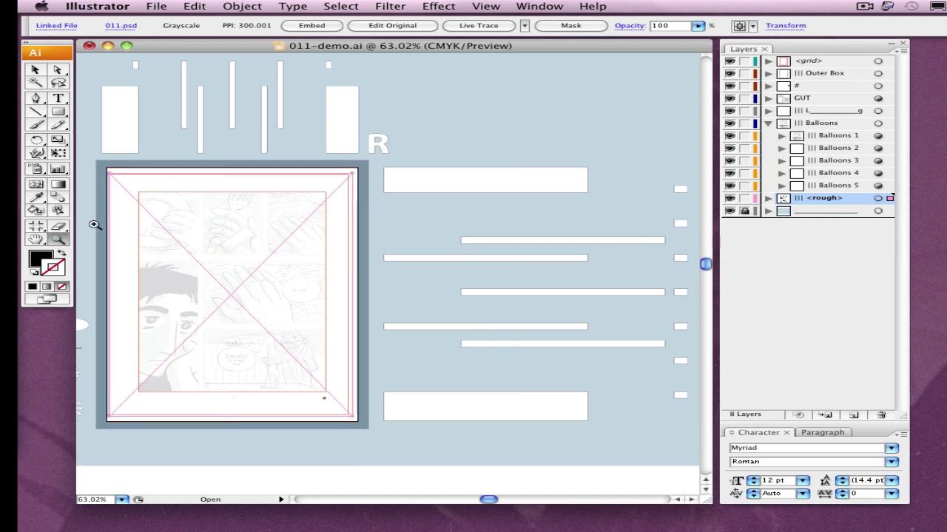
{"action": "left_click_drag", "start_coordinate": [118, 181], "coordinate": [354, 420]}
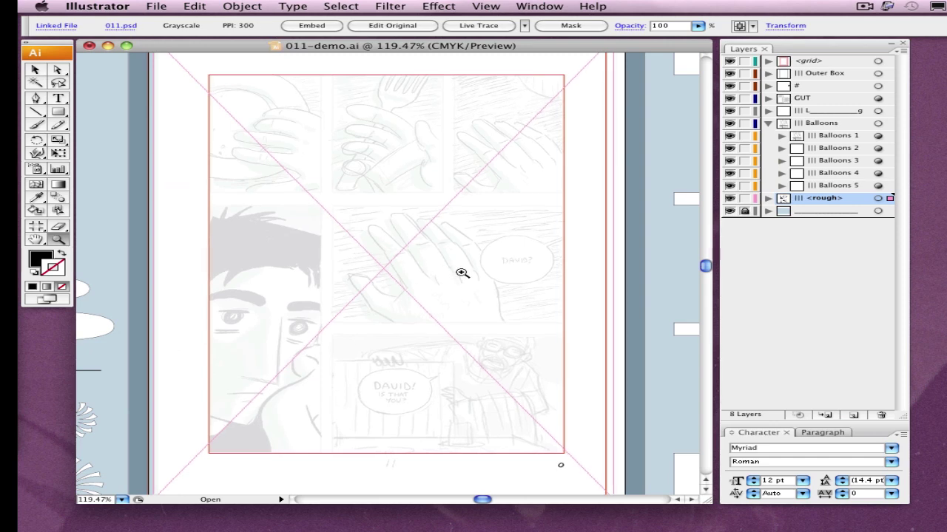
Hide the <grid> guides, lock the <rough> layer, zoom out to the whole page and make GUT active.
{"action": "left_click", "coordinate": [730, 61]}
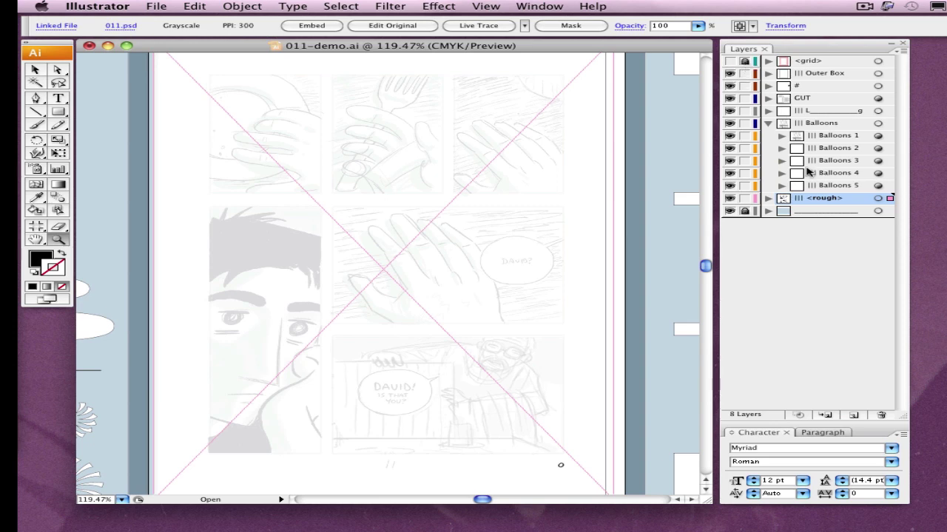
{"action": "left_click", "coordinate": [745, 198]}
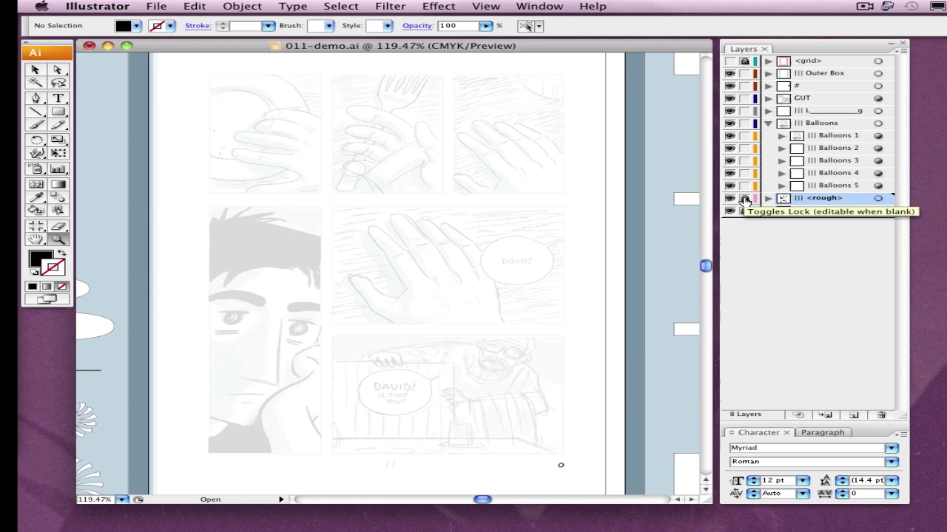
{"action": "left_click", "coordinate": [513, 303], "text": "alt"}
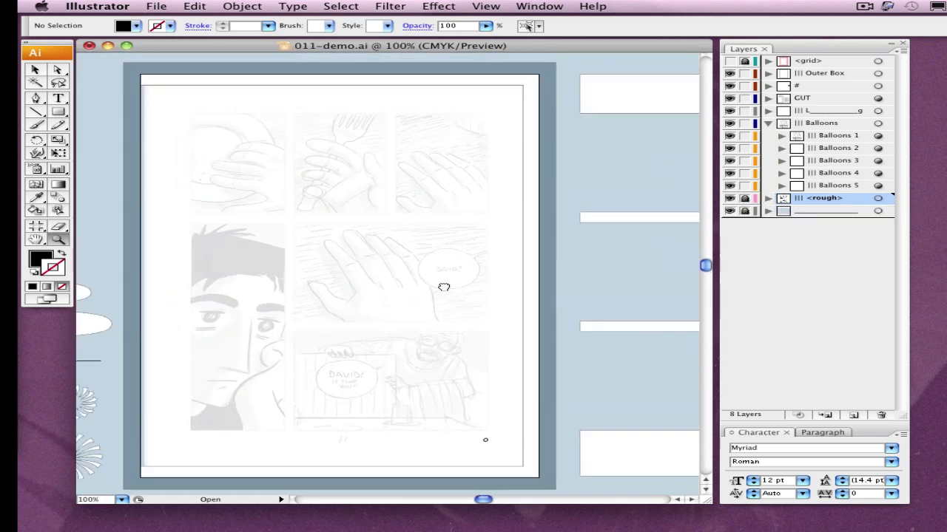
{"action": "left_click_drag", "start_coordinate": [376, 251], "coordinate": [449, 289]}
{"action": "left_click", "coordinate": [449, 281], "text": "alt"}
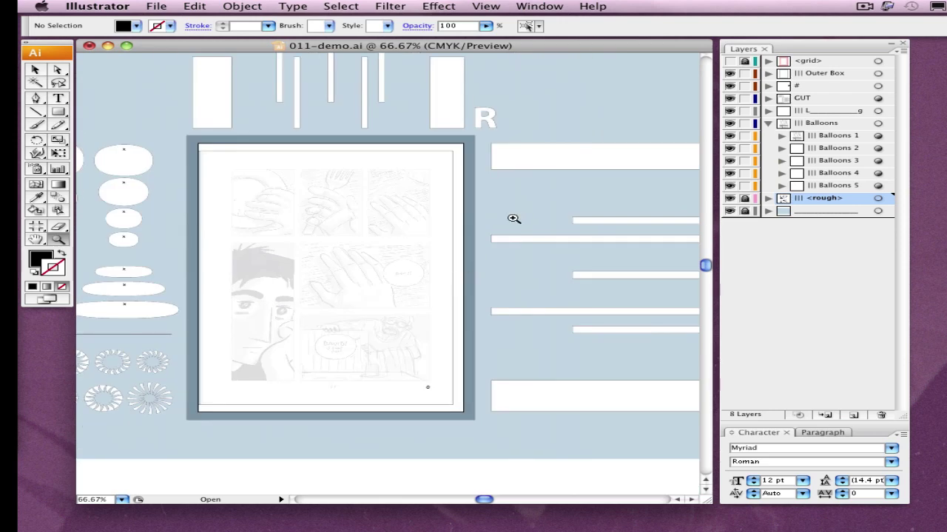
{"action": "left_click", "coordinate": [39, 70]}
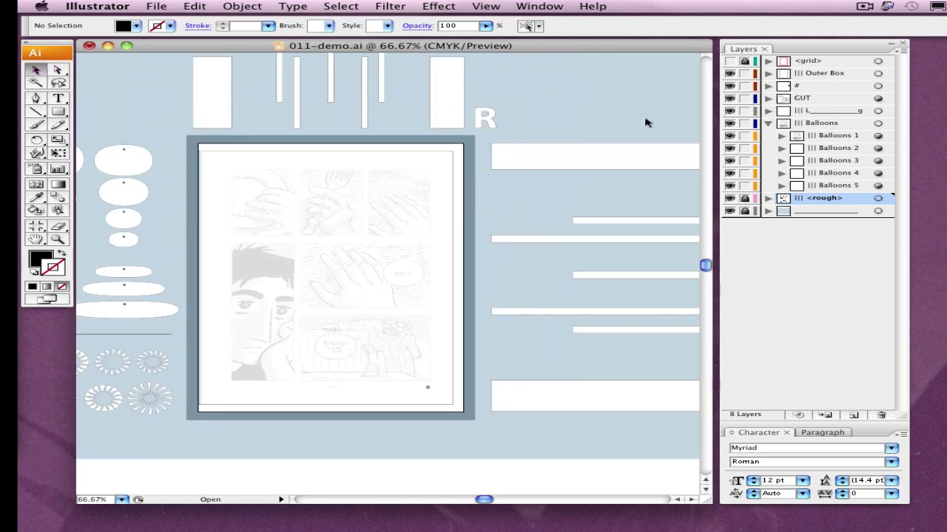
{"action": "left_click", "coordinate": [835, 99]}
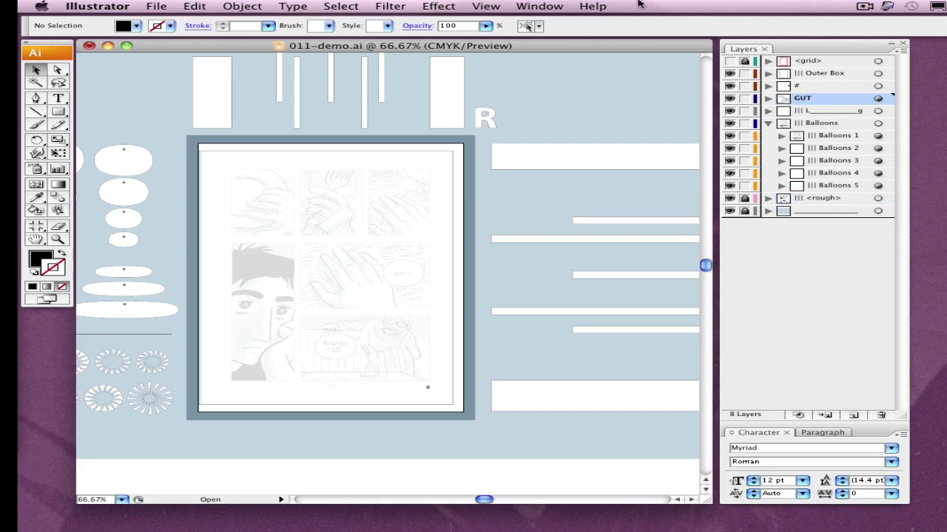
Stretch the vertical gutter strips down the full page and move the horizontal gutter bars onto it.
{"action": "left_click_drag", "start_coordinate": [158, 108], "coordinate": [427, 213]}
{"action": "left_click_drag", "start_coordinate": [329, 217], "coordinate": [328, 407]}
{"action": "left_click", "coordinate": [535, 372]}
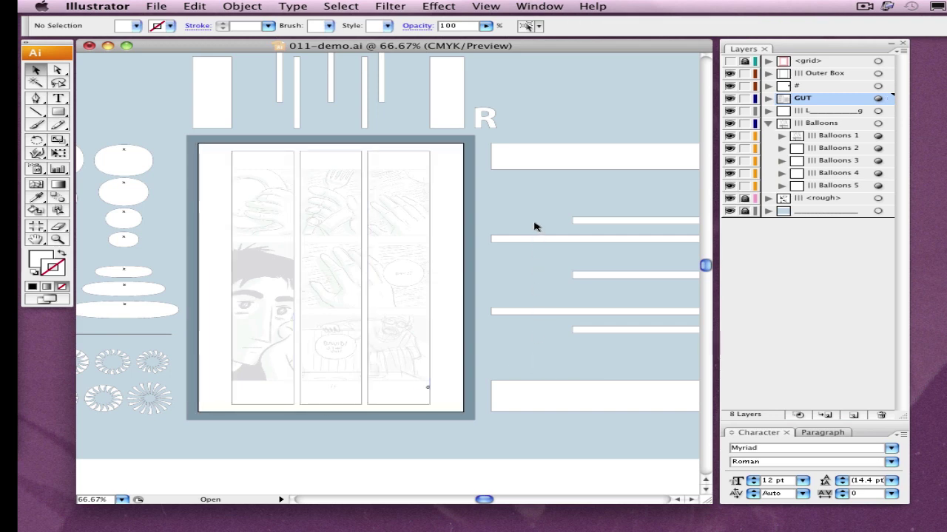
{"action": "left_click_drag", "start_coordinate": [529, 133], "coordinate": [542, 428]}
{"action": "left_click_drag", "start_coordinate": [504, 395], "coordinate": [241, 395]}
{"action": "left_click", "coordinate": [545, 363]}
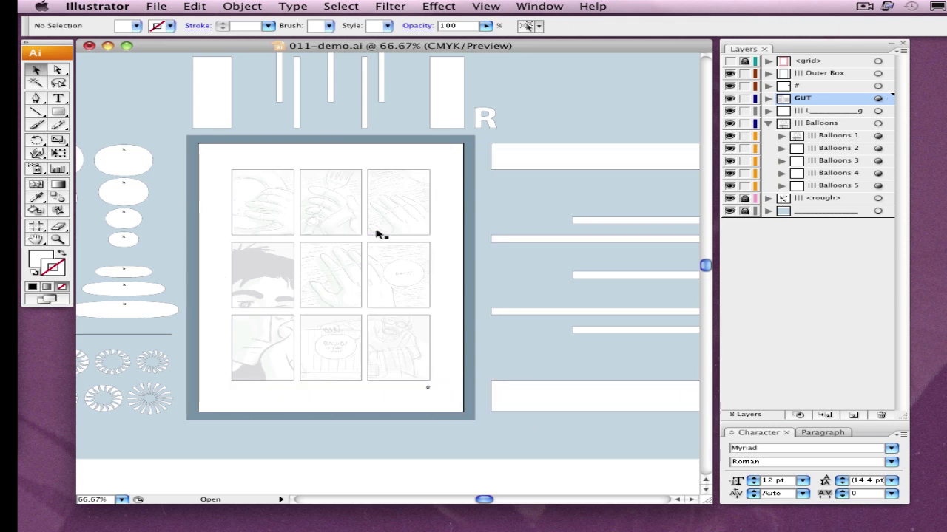
{"action": "left_click", "coordinate": [730, 100]}
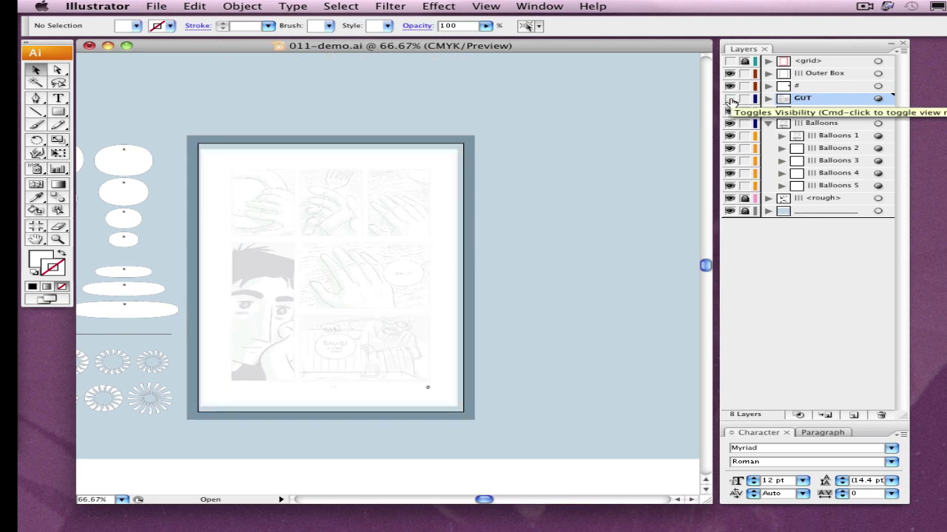
{"action": "left_click", "coordinate": [730, 100]}
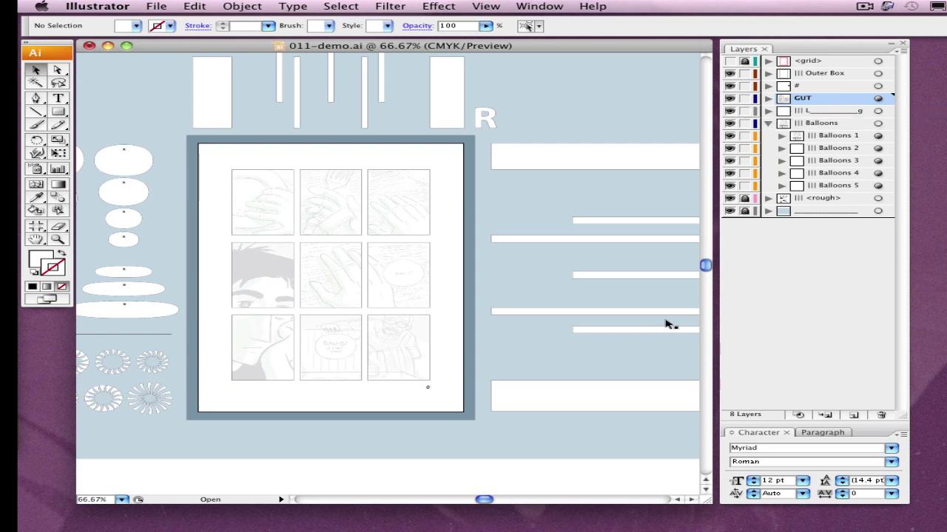
Shorten the right column gutter, delete the bottom-row piece and extend the middle gutter past the left column.
{"action": "left_click", "coordinate": [366, 271]}
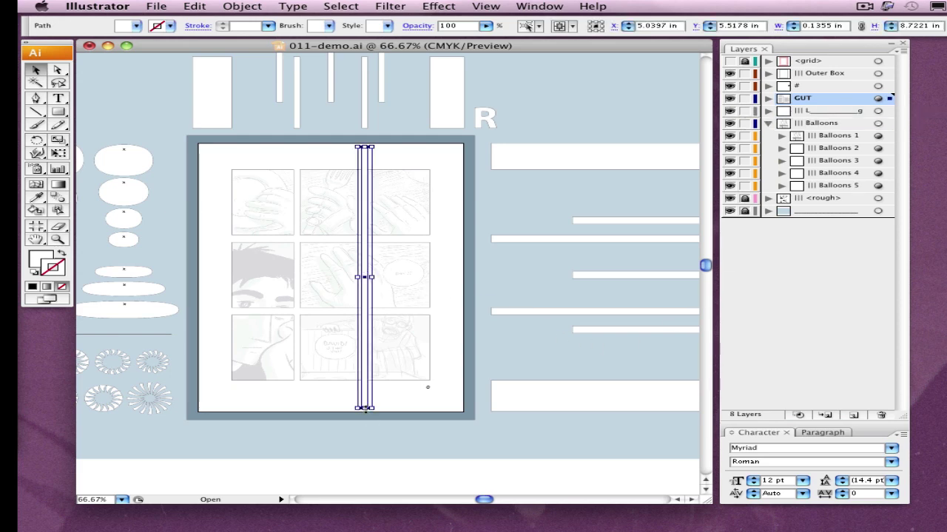
{"action": "left_click_drag", "start_coordinate": [365, 409], "coordinate": [365, 388]}
{"action": "key", "text": "Delete"}
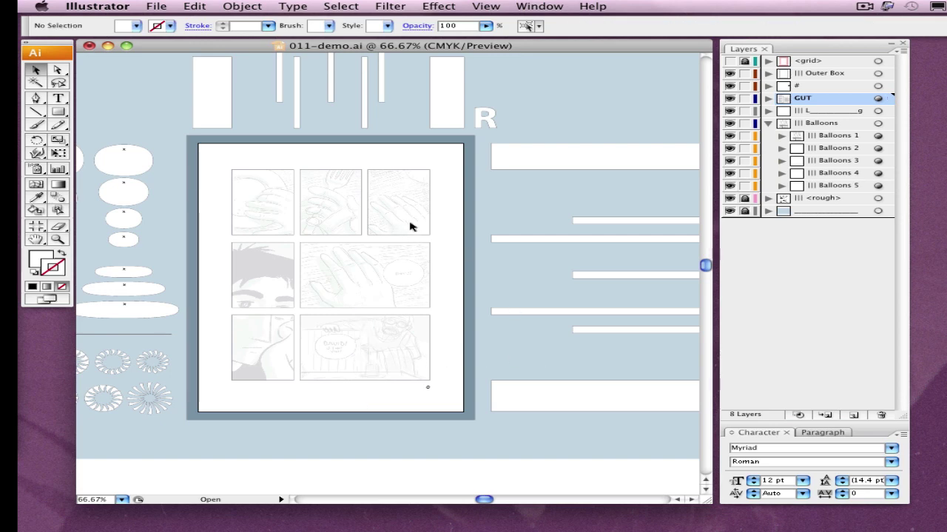
{"action": "left_click", "coordinate": [265, 312]}
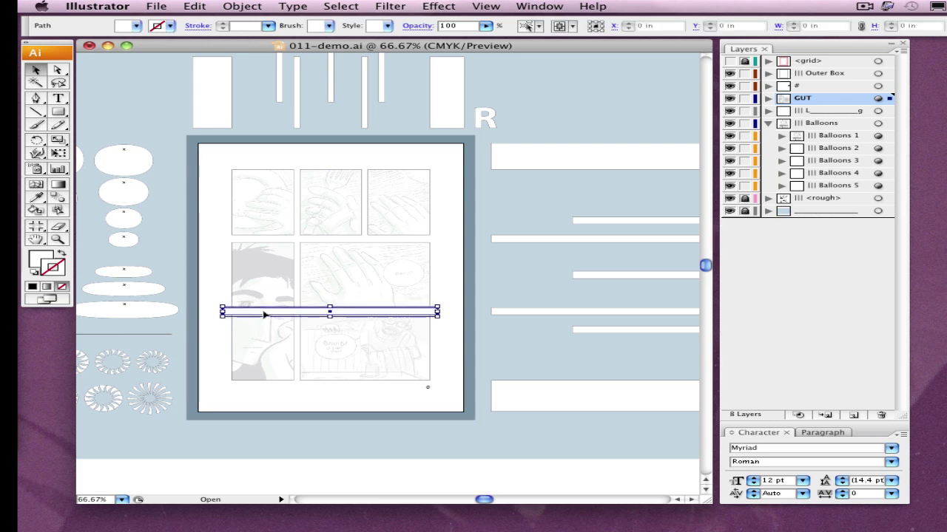
{"action": "left_click_drag", "start_coordinate": [226, 312], "coordinate": [296, 315]}
{"action": "left_click", "coordinate": [337, 340]}
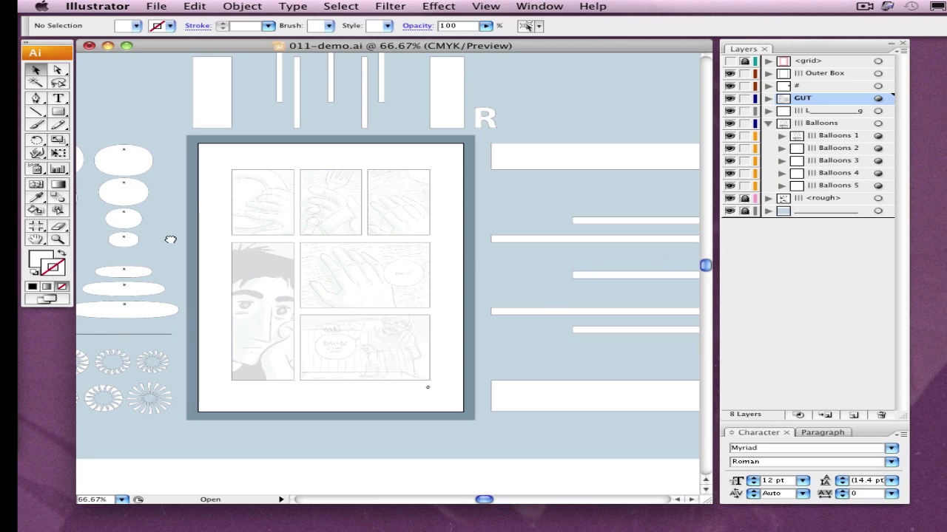
Option-drag a spare balloon copy onto the right-hand panels and zoom in on the middle-right balloon.
{"action": "left_click_drag", "start_coordinate": [190, 239], "coordinate": [376, 236]}
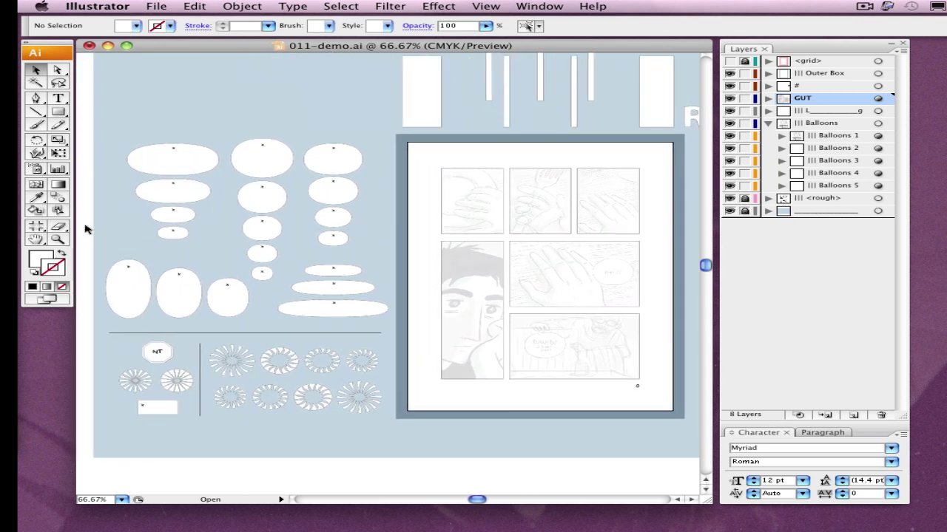
{"action": "left_click", "coordinate": [58, 239]}
{"action": "left_click_drag", "start_coordinate": [111, 129], "coordinate": [659, 446]}
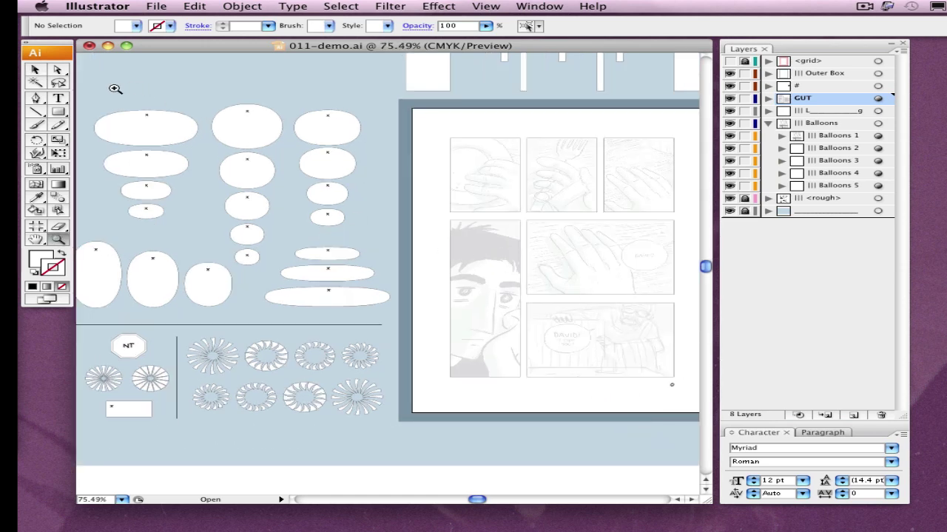
{"action": "left_click", "coordinate": [35, 70]}
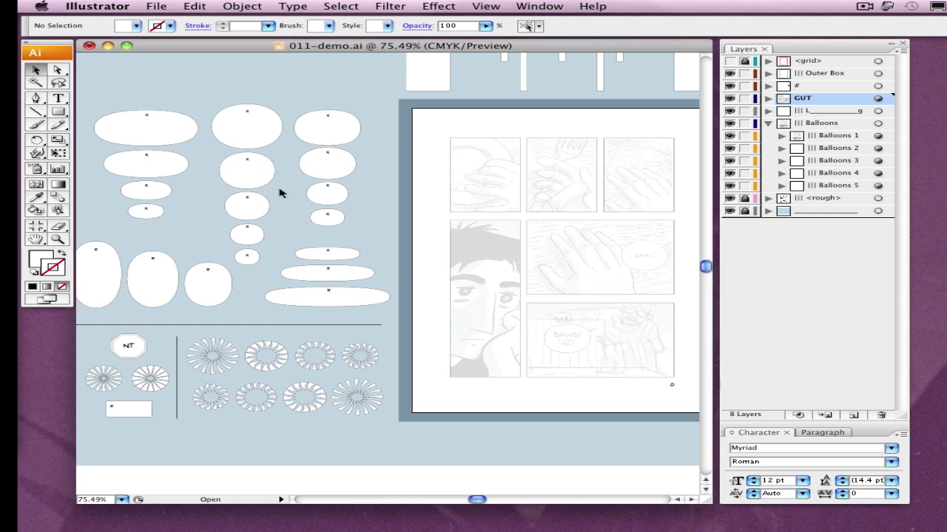
{"action": "left_click_drag", "start_coordinate": [280, 203], "coordinate": [565, 335]}
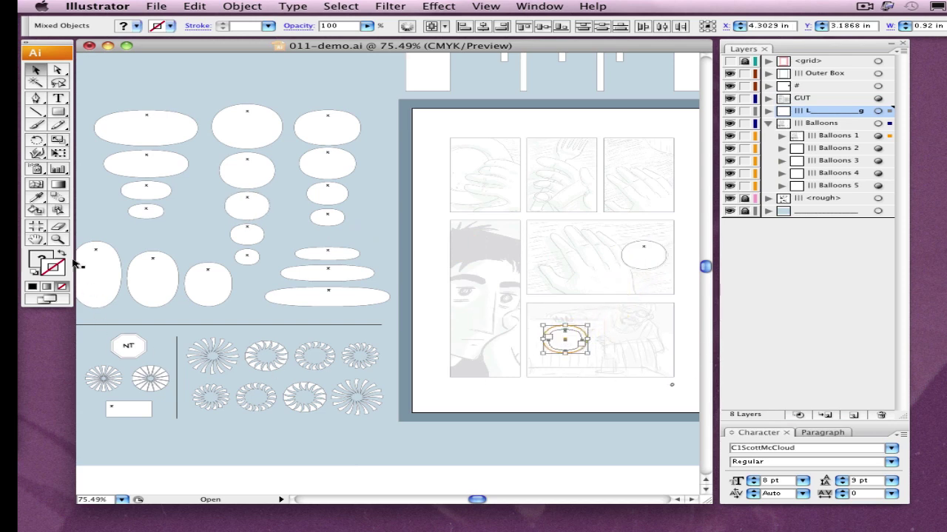
{"action": "left_click", "coordinate": [58, 239]}
{"action": "left_click_drag", "start_coordinate": [621, 235], "coordinate": [682, 281]}
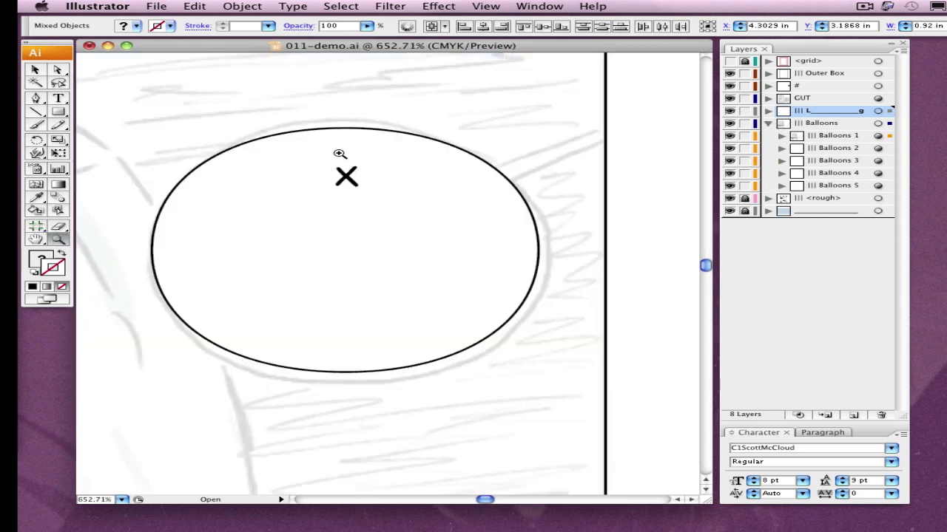
Show the Balloons layer as outlines and type 'DAVID?' in the middle-right balloon, with a blank line above it.
{"action": "left_click", "coordinate": [38, 71]}
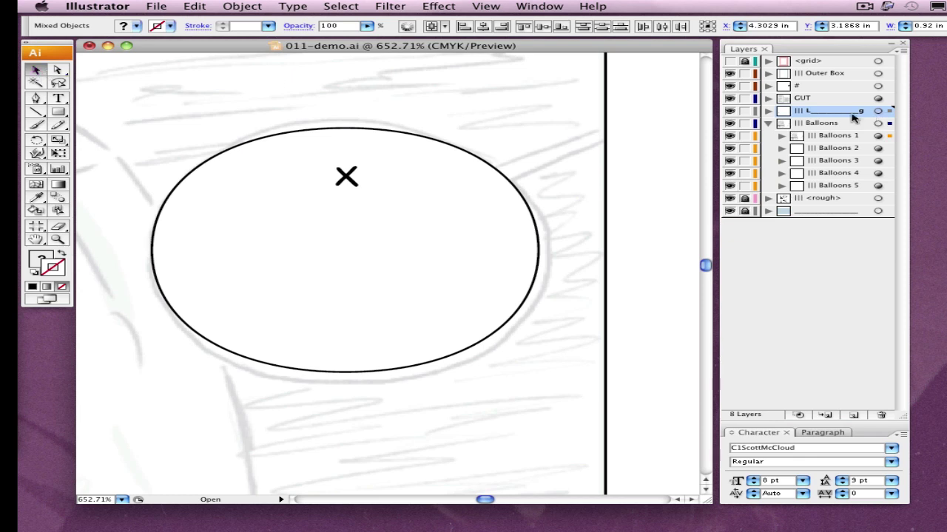
{"action": "left_click", "coordinate": [730, 124], "text": "super"}
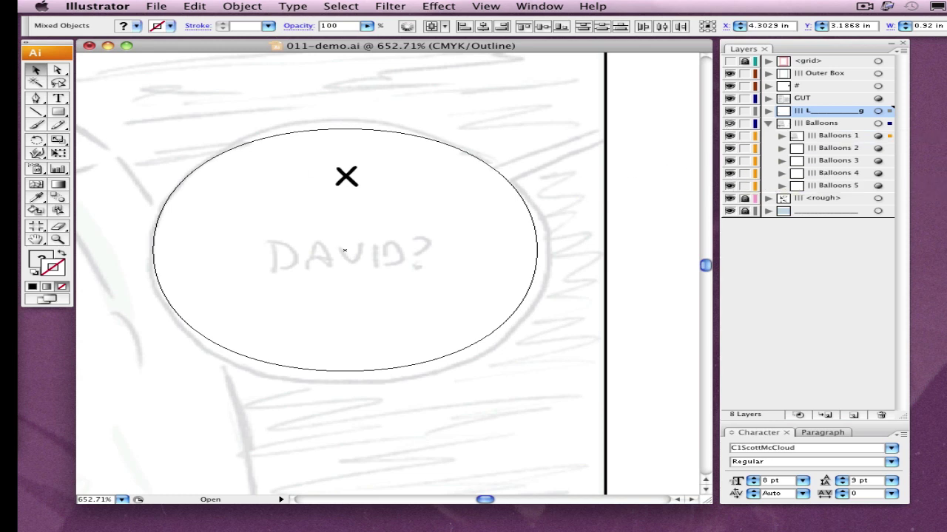
{"action": "left_click", "coordinate": [58, 98]}
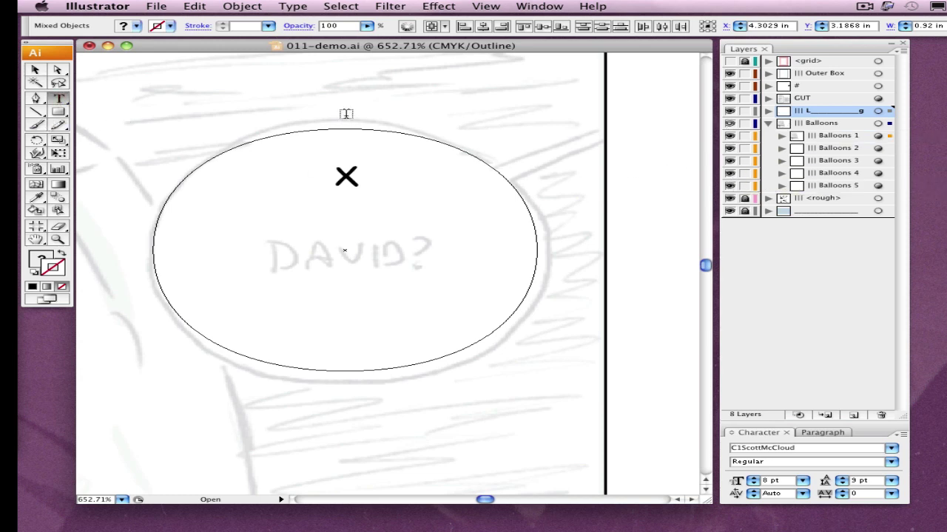
{"action": "left_click", "coordinate": [341, 175]}
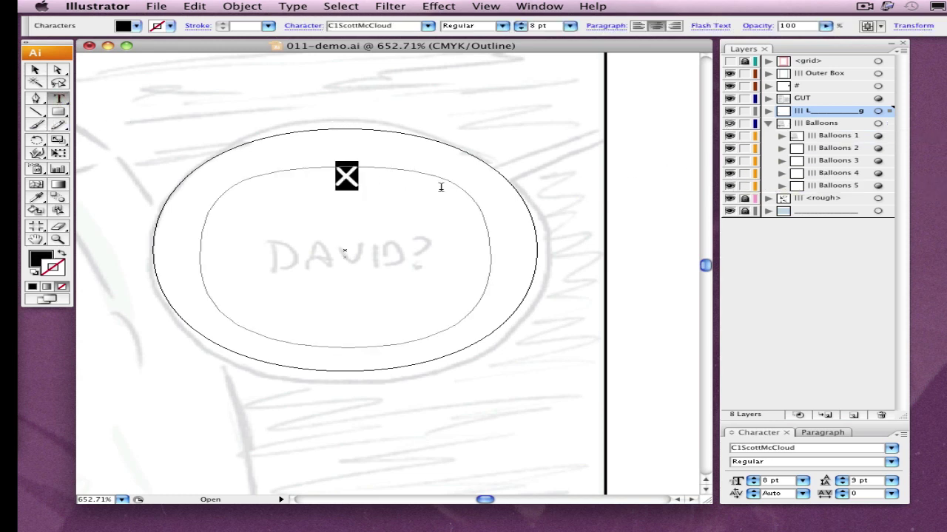
{"action": "type", "text": "DAVID"}
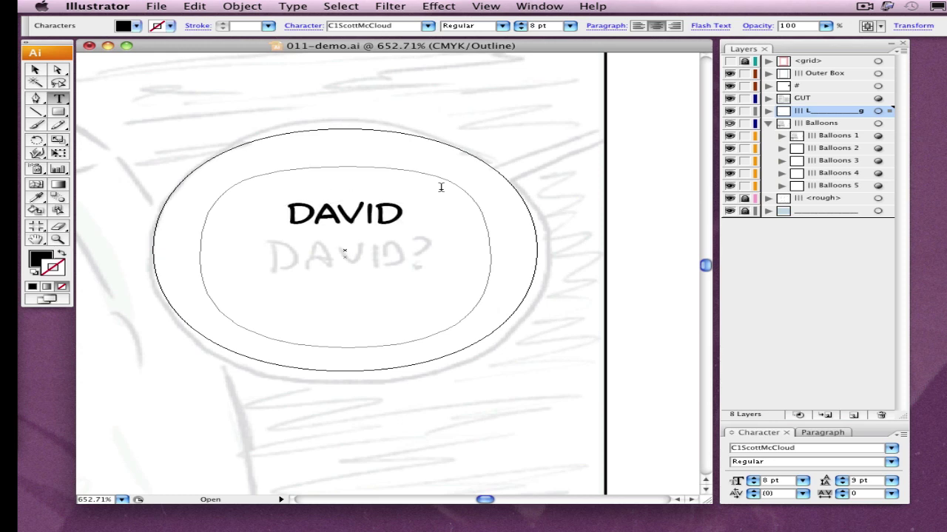
{"action": "type", "text": "?"}
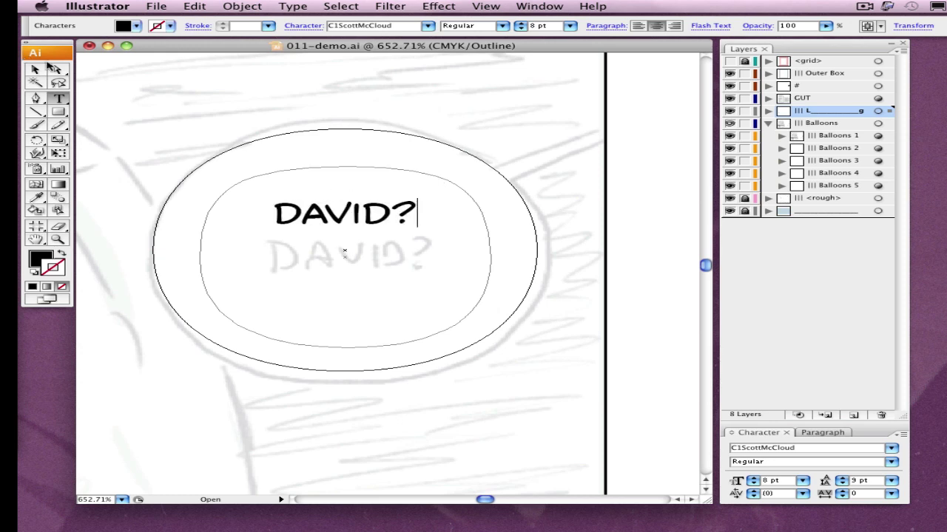
{"action": "left_click", "coordinate": [285, 215]}
{"action": "key", "text": "Return"}
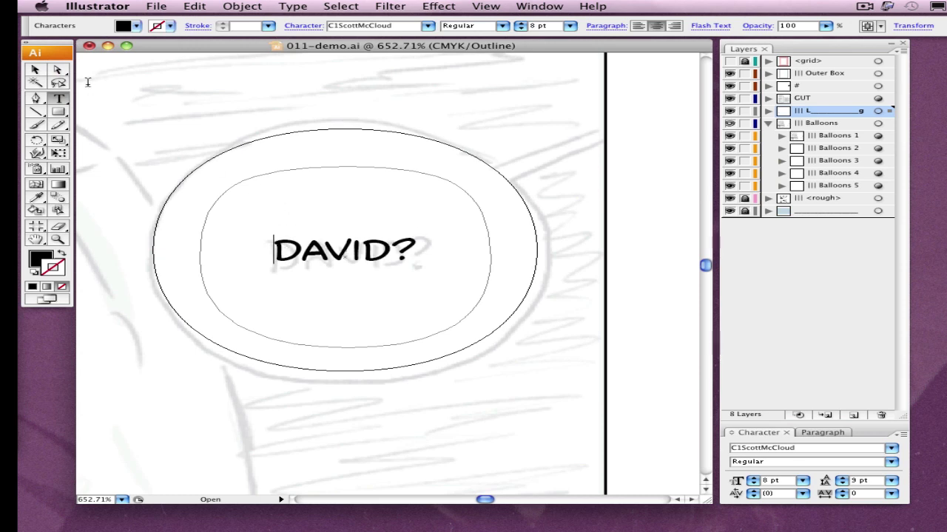
{"action": "left_click", "coordinate": [34, 70]}
Type 'DAVID! IS THAT YOU?' inside the second balloon.
{"action": "left_click", "coordinate": [123, 297]}
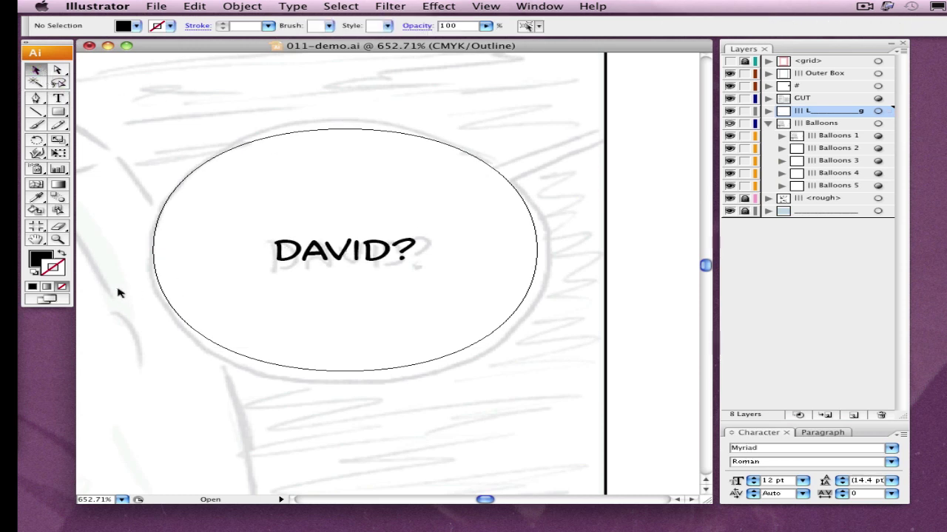
{"action": "left_click_drag", "start_coordinate": [116, 292], "coordinate": [534, 85]}
{"action": "left_click_drag", "start_coordinate": [403, 288], "coordinate": [566, 89]}
{"action": "left_click", "coordinate": [58, 98]}
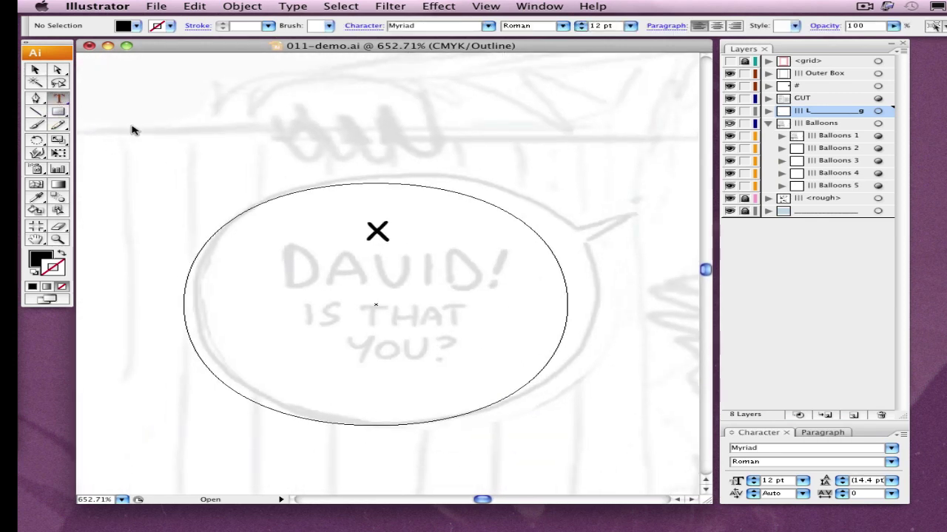
{"action": "left_click", "coordinate": [377, 231]}
{"action": "type", "text": "DAVID! "}
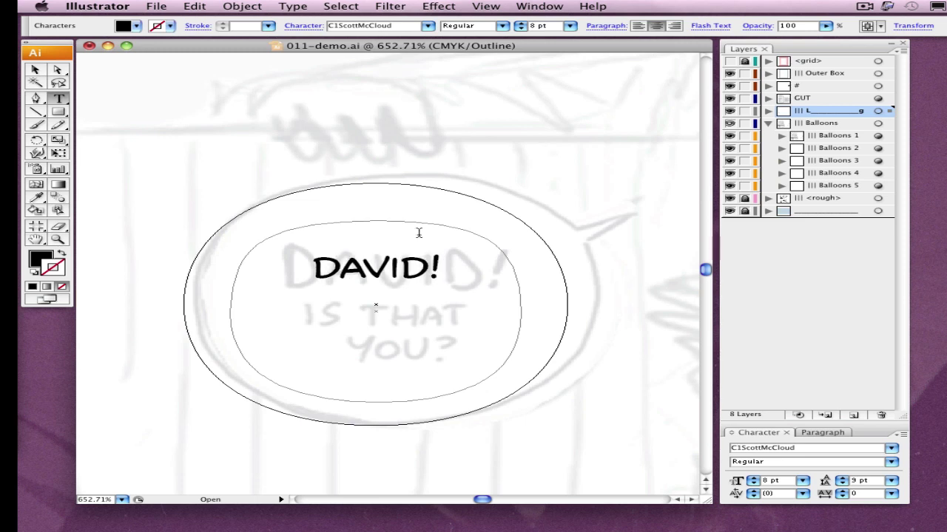
{"action": "type", "text": "I"}
{"action": "key", "text": "BackSpace"}
{"action": "type", "text": "IS THAT YOU"}
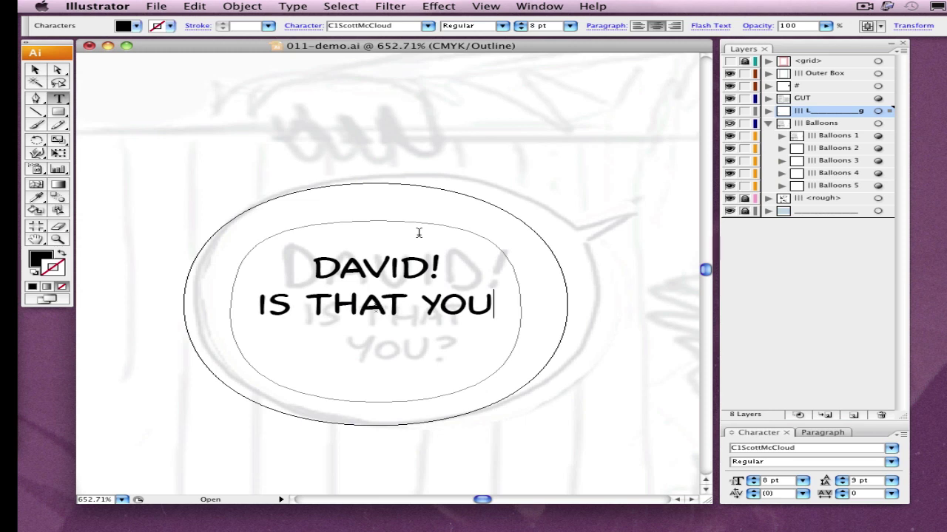
{"action": "type", "text": "?"}
Narrow the text box so the lettering wraps to three lines and centre it in the balloon.
{"action": "left_click", "coordinate": [35, 69]}
{"action": "left_click", "coordinate": [431, 287]}
{"action": "left_click_drag", "start_coordinate": [522, 311], "coordinate": [475, 311]}
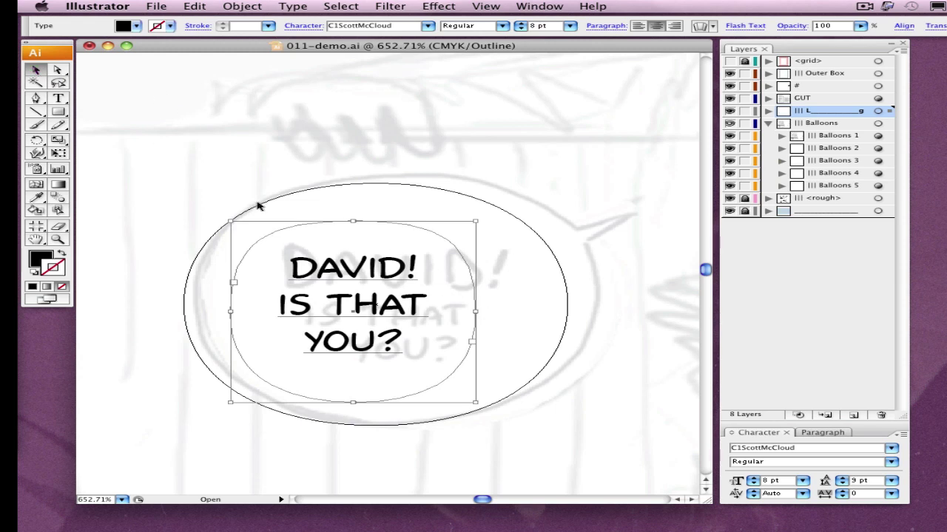
{"action": "left_click_drag", "start_coordinate": [391, 314], "coordinate": [435, 324]}
Make 'DAVID!' Bold 10 pt and nudge the text block up inside the balloon.
{"action": "left_click", "coordinate": [58, 98]}
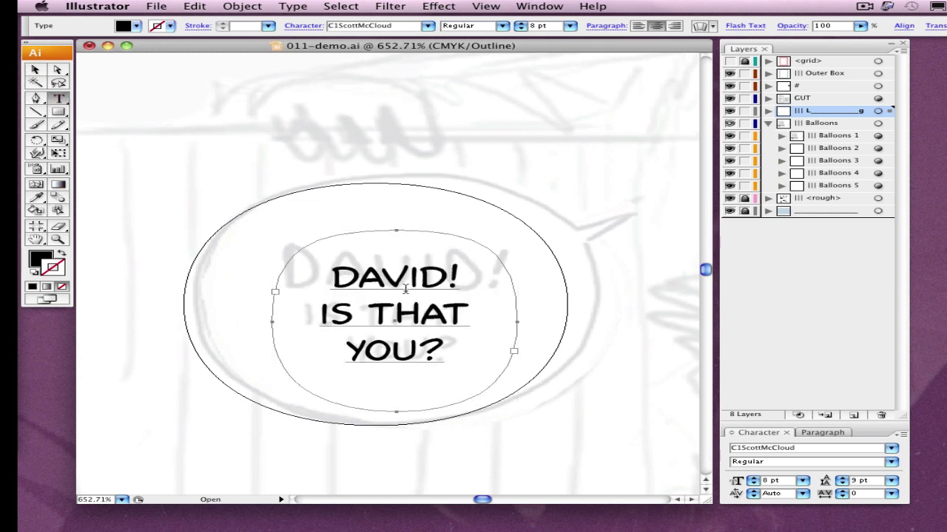
{"action": "left_click_drag", "start_coordinate": [335, 276], "coordinate": [493, 279]}
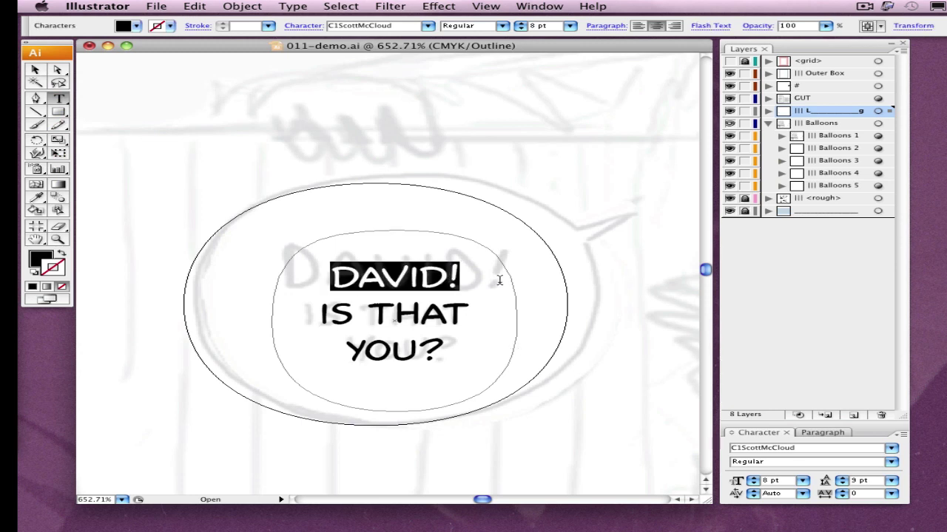
{"action": "left_click", "coordinate": [503, 27]}
{"action": "left_click", "coordinate": [505, 33]}
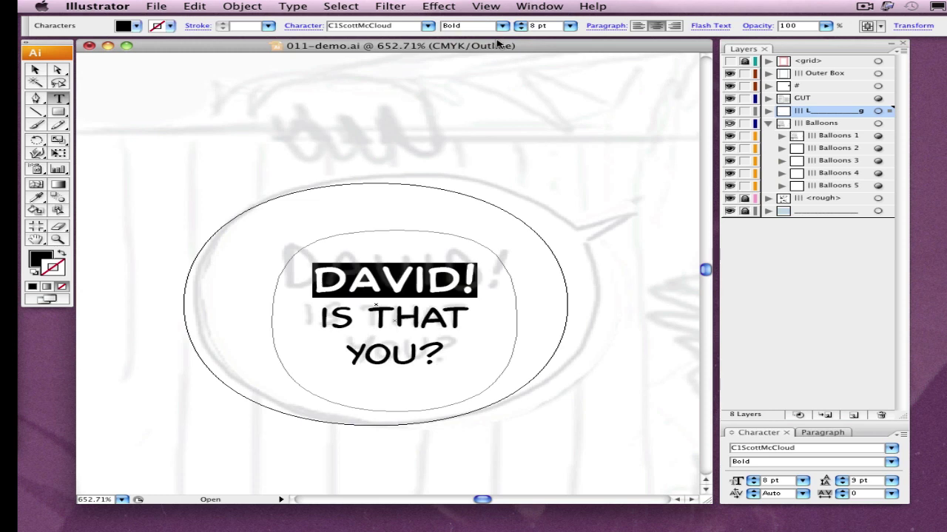
{"action": "left_click", "coordinate": [569, 26]}
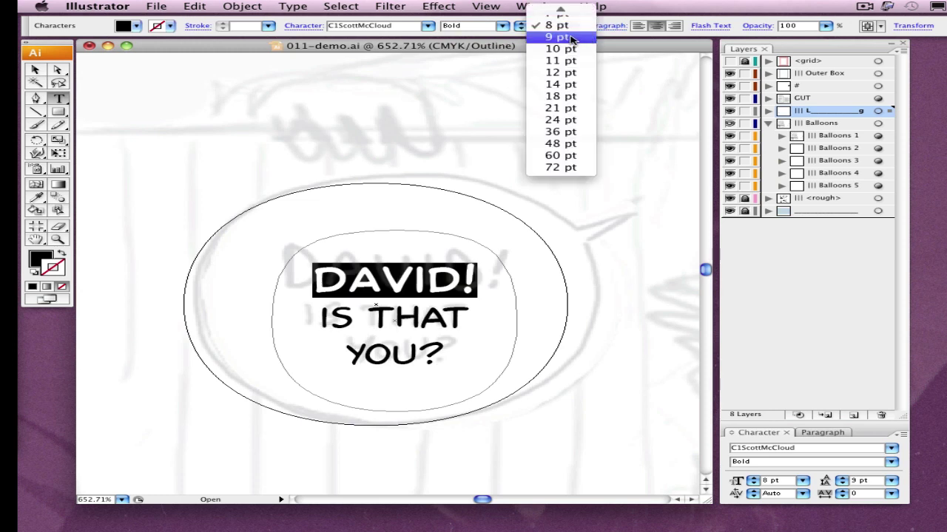
{"action": "left_click", "coordinate": [572, 49]}
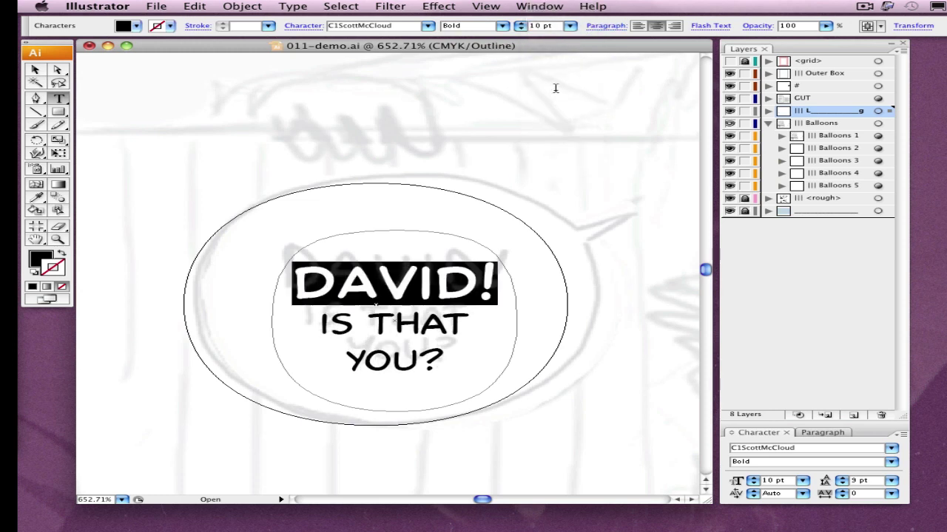
{"action": "left_click", "coordinate": [48, 75]}
{"action": "left_click", "coordinate": [519, 122]}
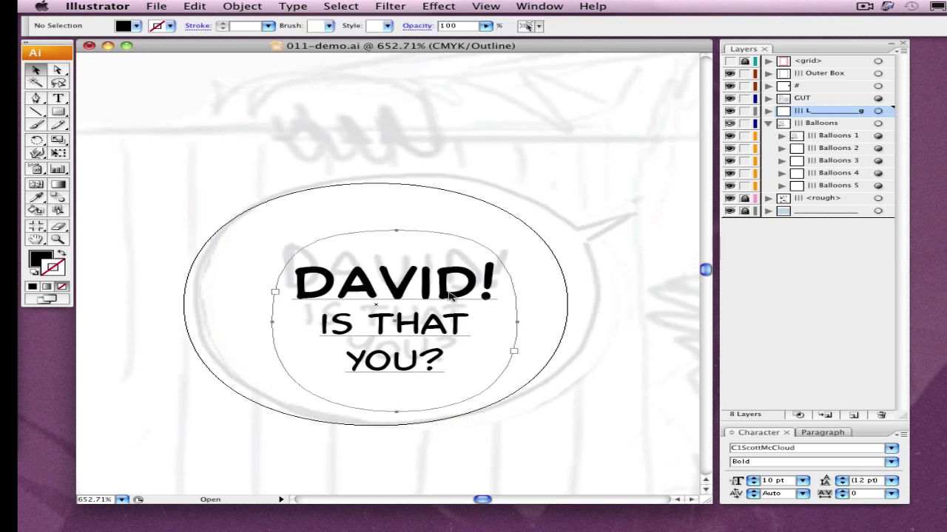
{"action": "left_click_drag", "start_coordinate": [450, 296], "coordinate": [449, 283]}
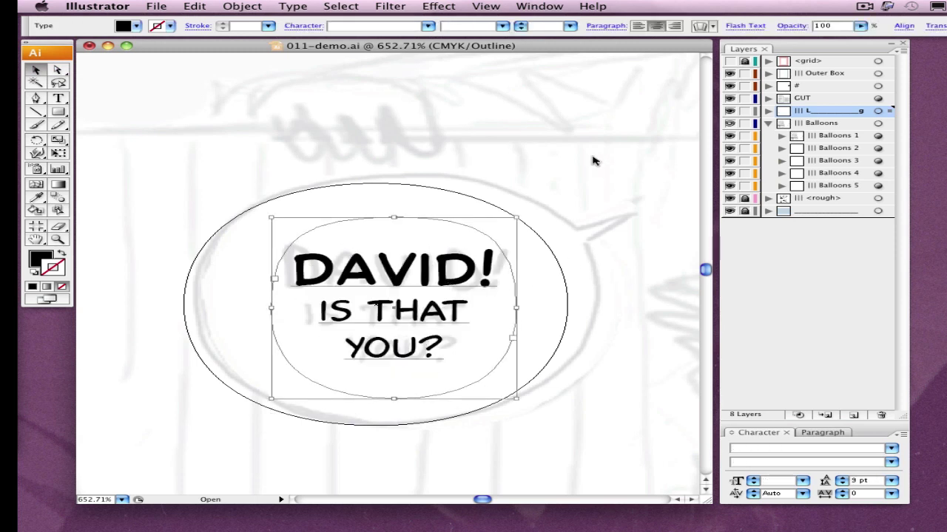
{"action": "left_click", "coordinate": [594, 160]}
Zoom out to 200% to see both panels and switch the Balloons layer back to Preview.
{"action": "left_click", "coordinate": [59, 227]}
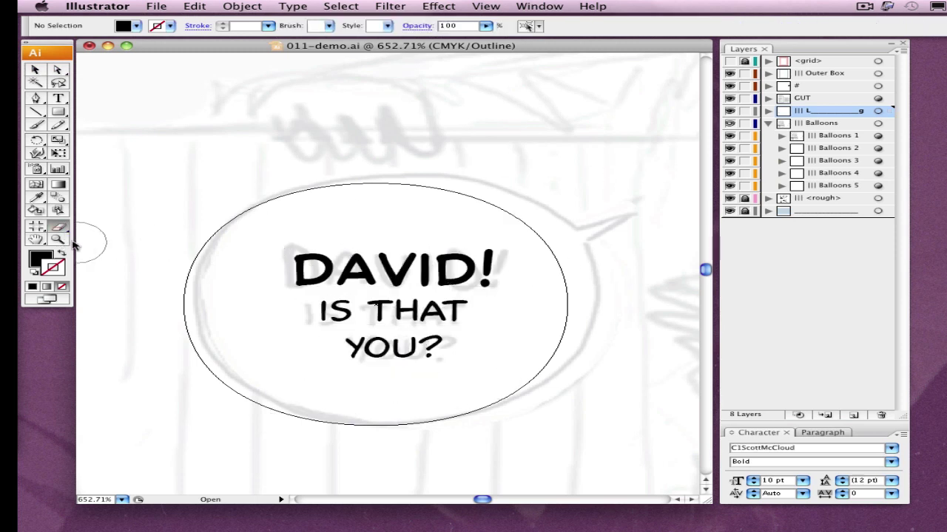
{"action": "left_click", "coordinate": [58, 239]}
{"action": "left_click", "coordinate": [439, 217], "text": "alt"}
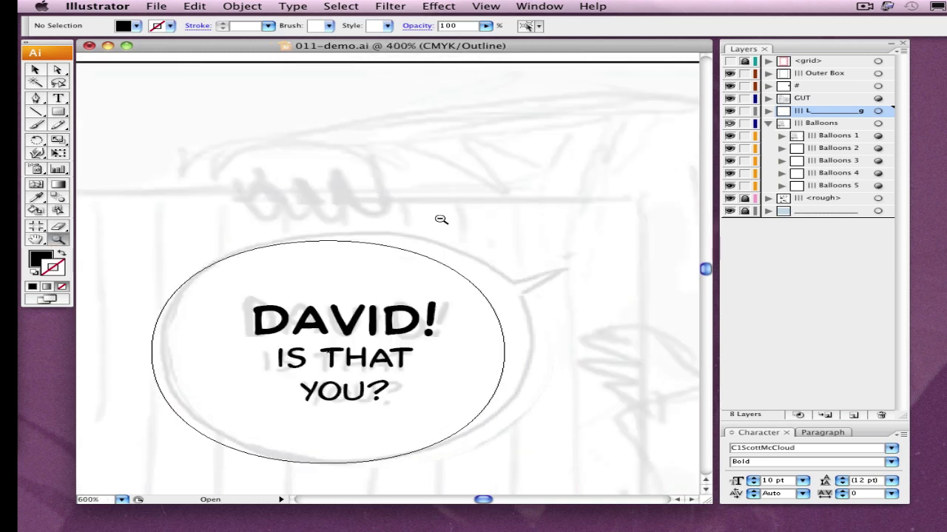
{"action": "left_click", "coordinate": [440, 219], "text": "alt"}
{"action": "left_click", "coordinate": [441, 219], "text": "alt"}
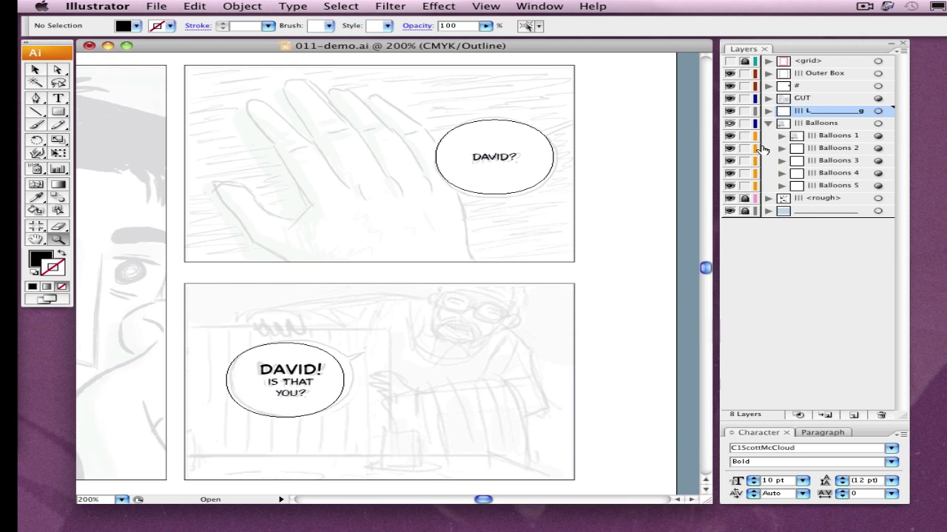
{"action": "left_click", "coordinate": [730, 126], "text": "super"}
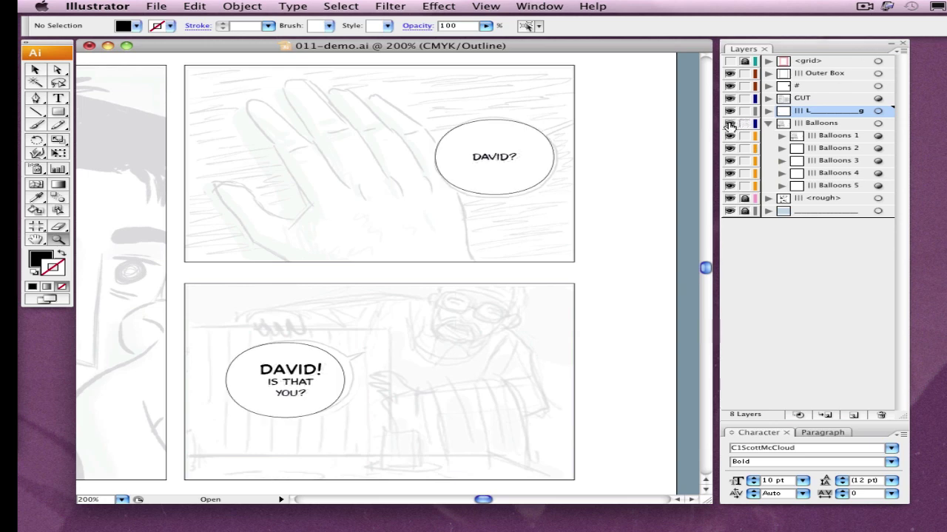
Horizontally centre-align the DAVID? and DAVID! IS THAT YOU? balloons with their text.
{"action": "left_click", "coordinate": [35, 70]}
{"action": "left_click_drag", "start_coordinate": [399, 125], "coordinate": [538, 185]}
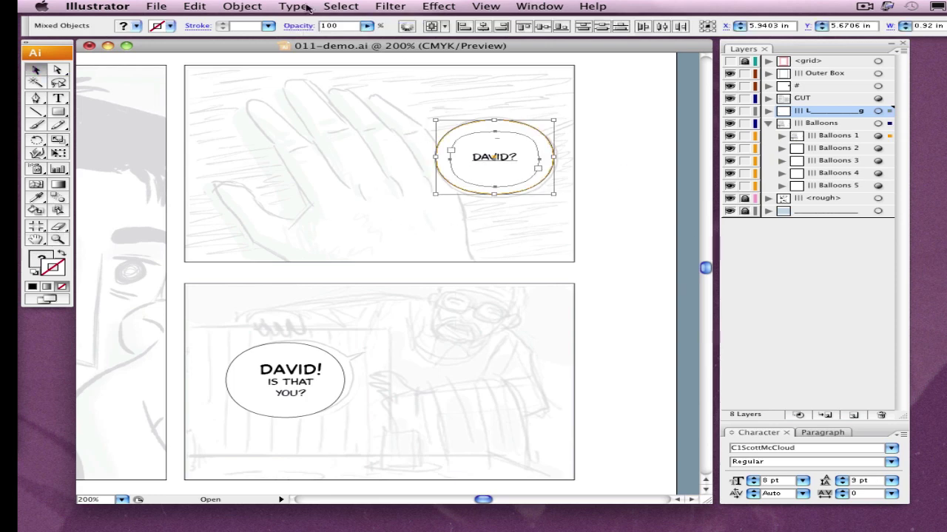
{"action": "left_click", "coordinate": [483, 28]}
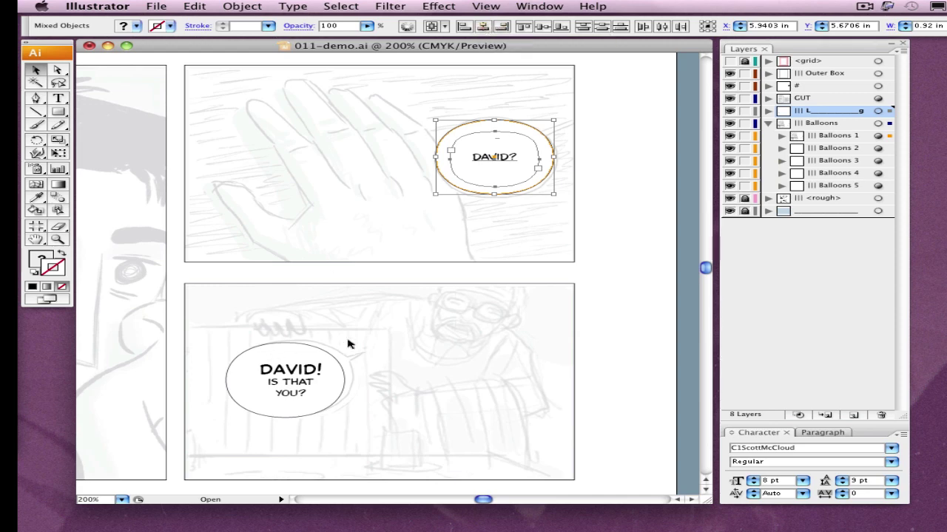
{"action": "left_click_drag", "start_coordinate": [385, 335], "coordinate": [271, 411]}
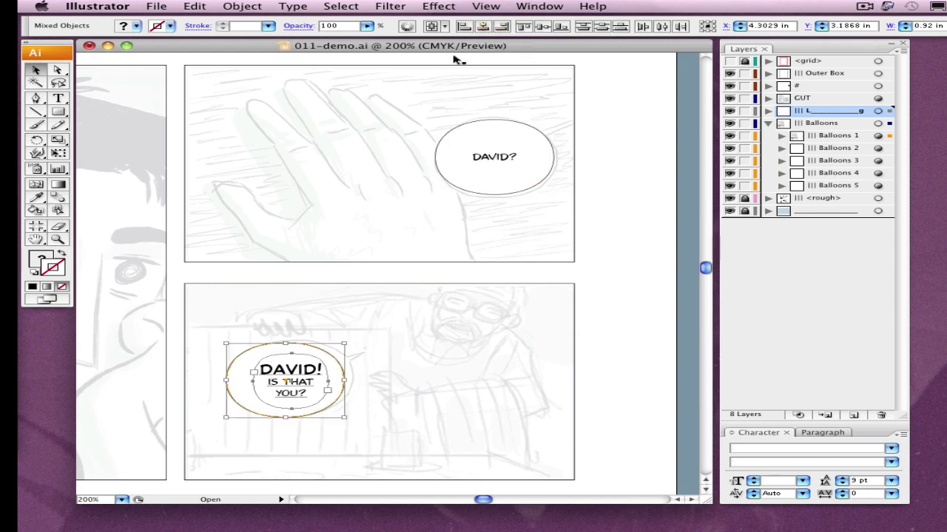
{"action": "left_click", "coordinate": [487, 28]}
Check a gutter strip between the panels and lock the GUT layer.
{"action": "left_click", "coordinate": [364, 305]}
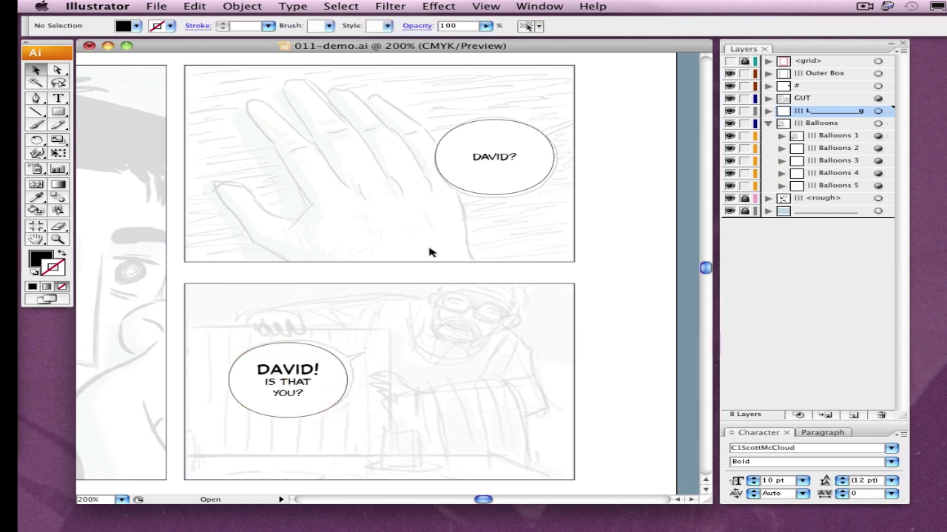
{"action": "left_click", "coordinate": [244, 274]}
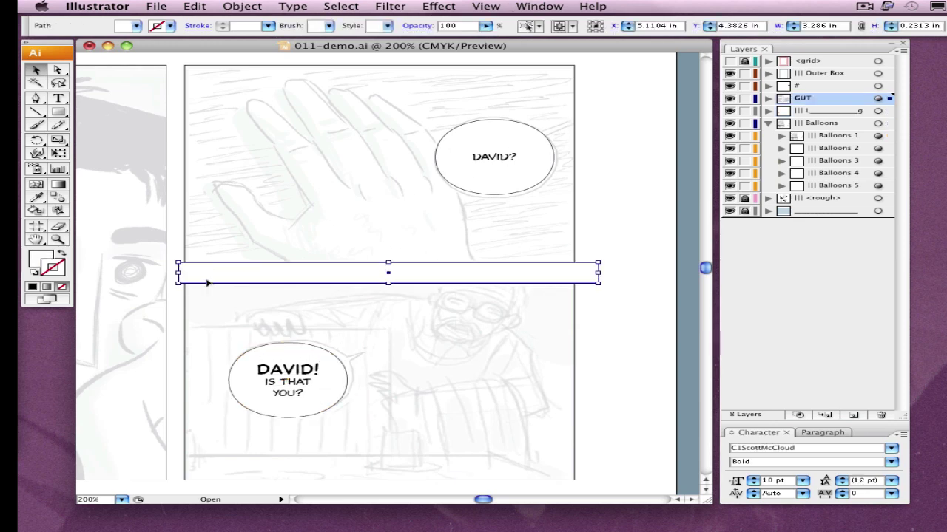
{"action": "left_click", "coordinate": [211, 309]}
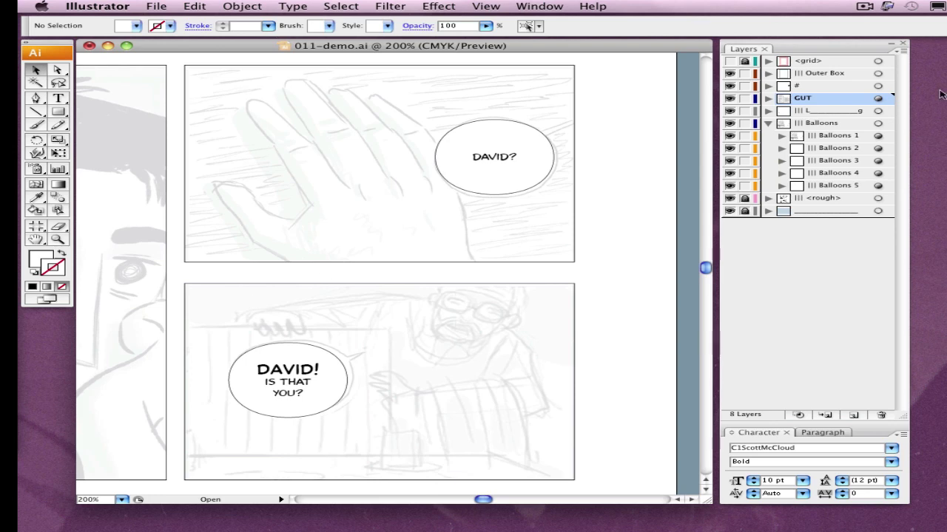
{"action": "left_click", "coordinate": [744, 99]}
{"action": "left_click", "coordinate": [768, 100]}
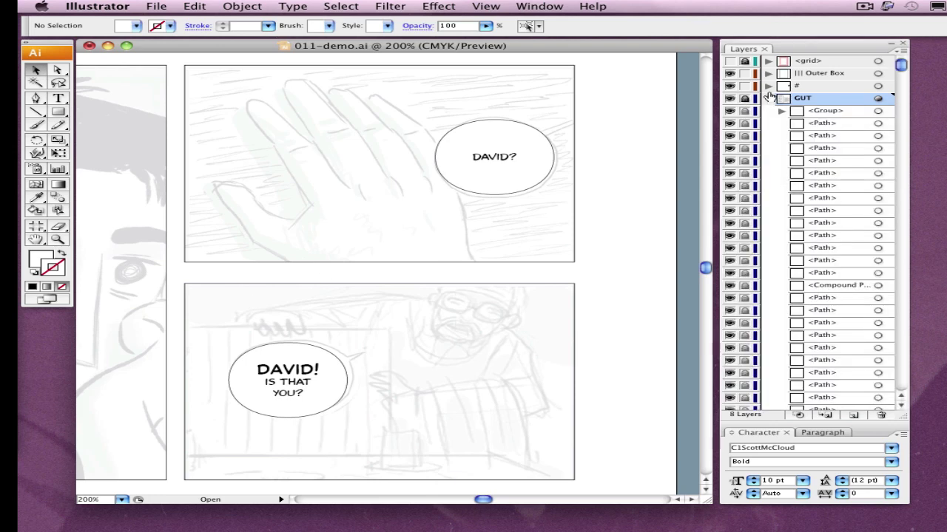
{"action": "left_click", "coordinate": [769, 100]}
Make the # layer active near the page's corner mark, lock it, and collapse the Balloons layer.
{"action": "left_click", "coordinate": [796, 87]}
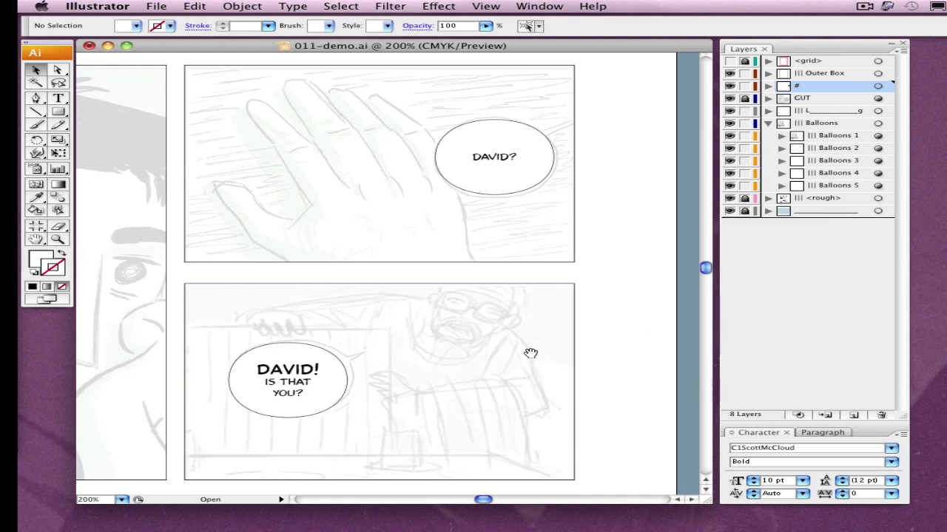
{"action": "left_click_drag", "start_coordinate": [523, 356], "coordinate": [507, 159]}
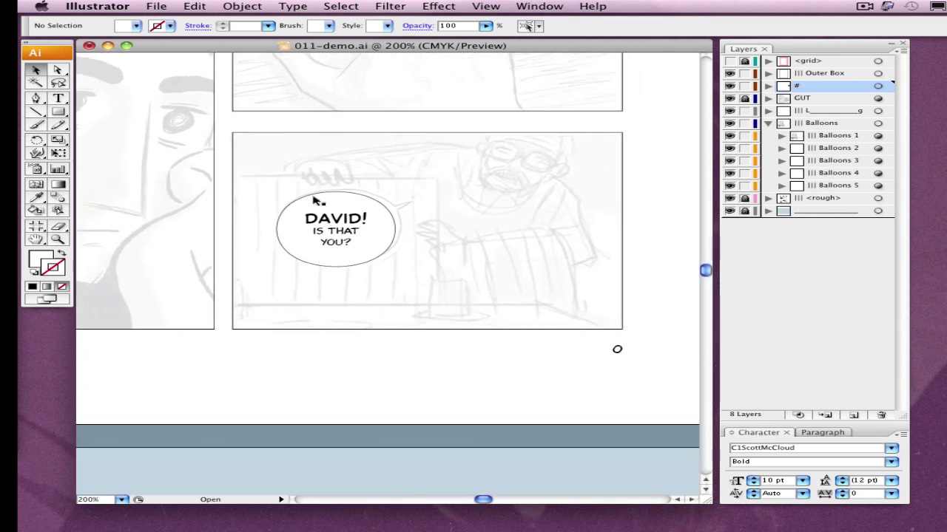
{"action": "left_click", "coordinate": [59, 98]}
{"action": "left_click", "coordinate": [618, 350]}
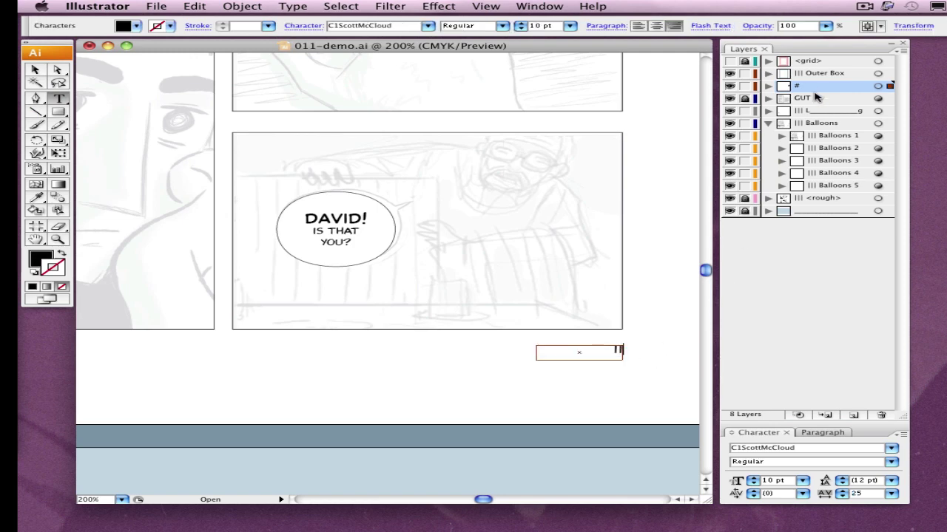
{"action": "left_click", "coordinate": [744, 86]}
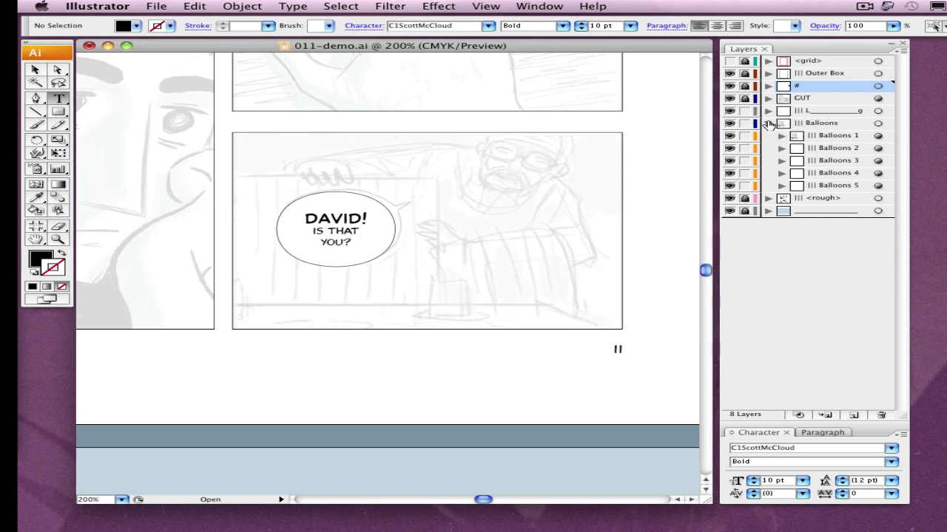
{"action": "left_click", "coordinate": [769, 123]}
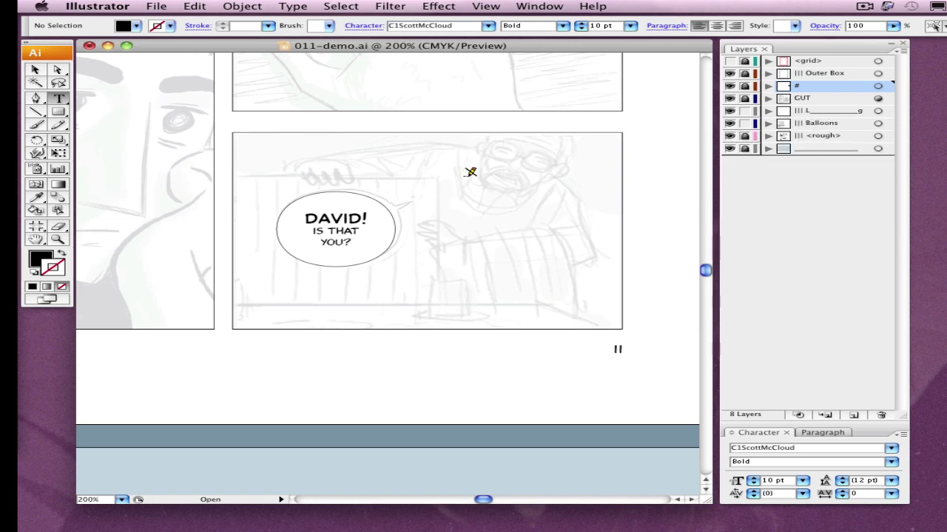
{"action": "left_click", "coordinate": [35, 69]}
Rotate the tail of the lower DAVID! IS THAT YOU? balloon so it lies flatter toward the speaker.
{"action": "left_click_drag", "start_coordinate": [129, 165], "coordinate": [496, 207]}
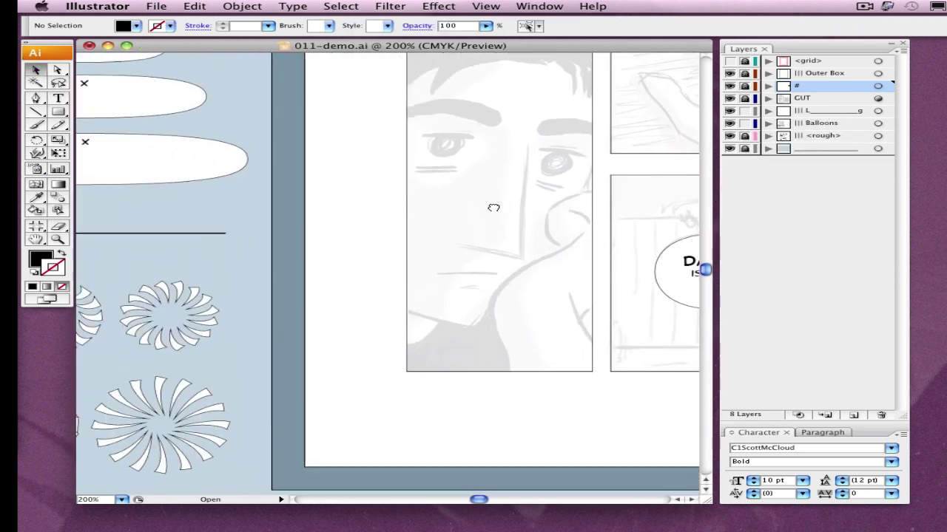
{"action": "left_click_drag", "start_coordinate": [321, 212], "coordinate": [642, 135]}
{"action": "left_click_drag", "start_coordinate": [422, 205], "coordinate": [579, 173]}
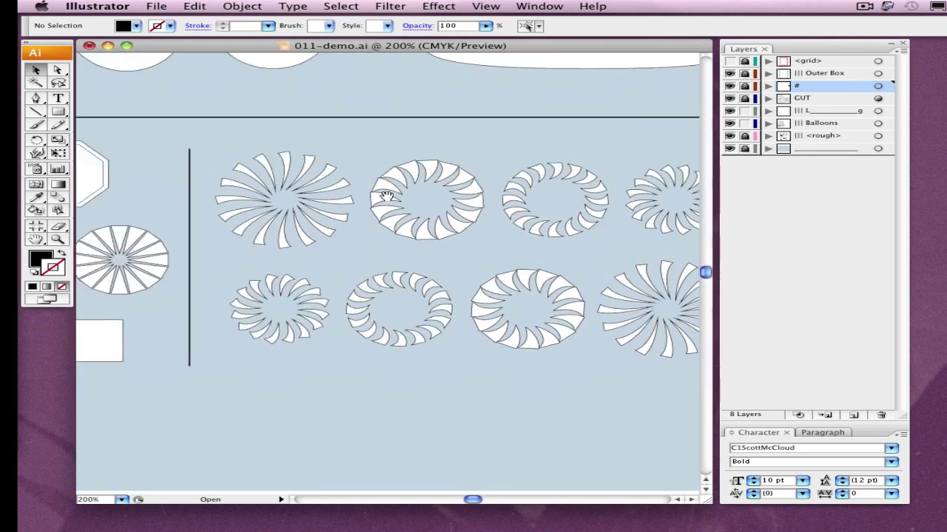
{"action": "left_click_drag", "start_coordinate": [386, 196], "coordinate": [575, 197]}
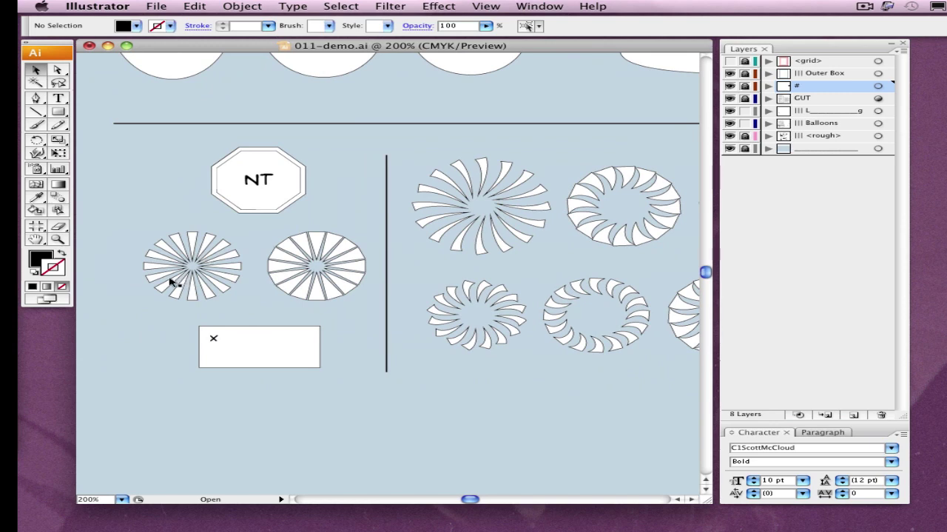
{"action": "scroll", "coordinate": [706, 272], "scroll_direction": "right", "scroll_amount": 4}
{"action": "scroll", "coordinate": [706, 272], "scroll_direction": "right", "scroll_amount": 10}
{"action": "scroll", "coordinate": [702, 272], "scroll_direction": "right", "scroll_amount": 10}
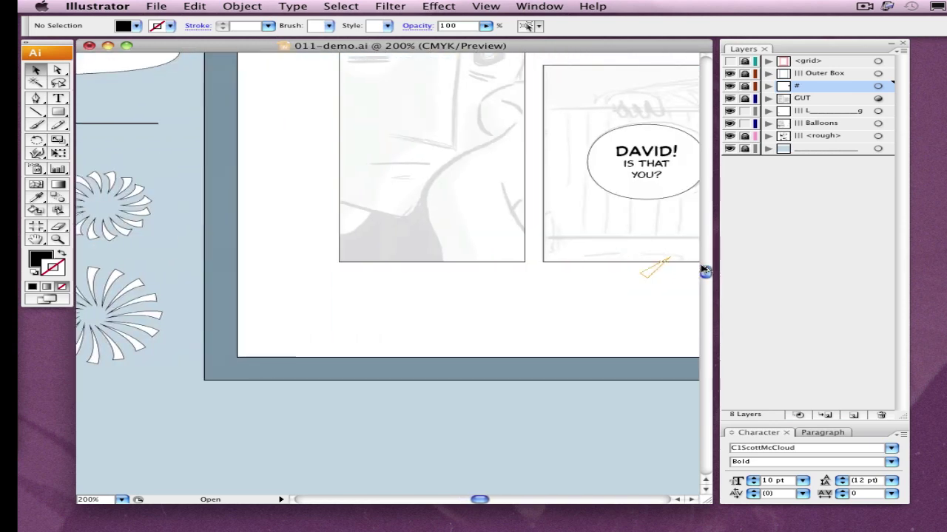
{"action": "scroll", "coordinate": [704, 270], "scroll_direction": "right", "scroll_amount": 5}
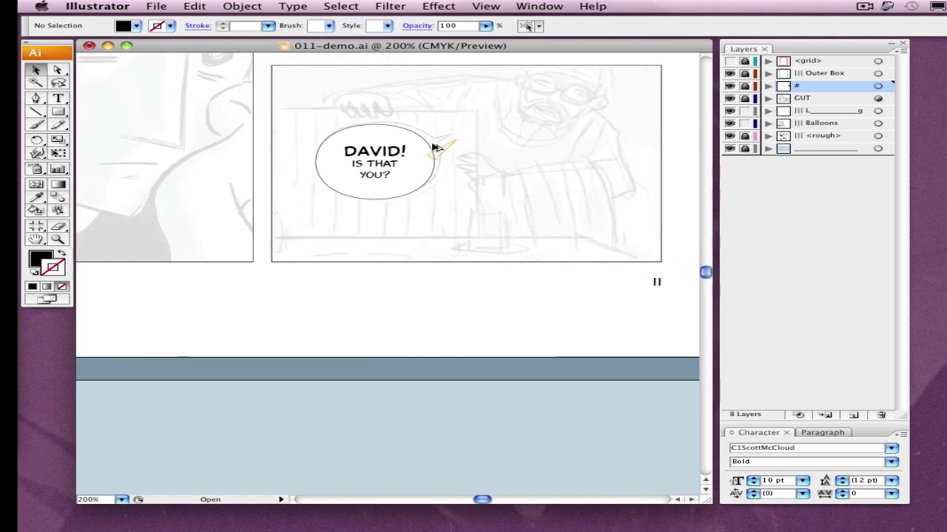
{"action": "left_click", "coordinate": [434, 142]}
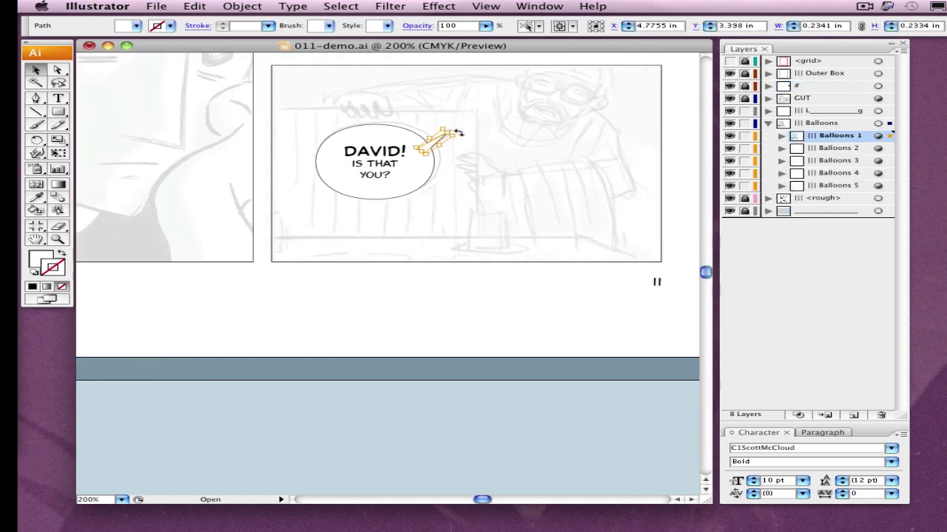
{"action": "left_click_drag", "start_coordinate": [459, 132], "coordinate": [518, 135]}
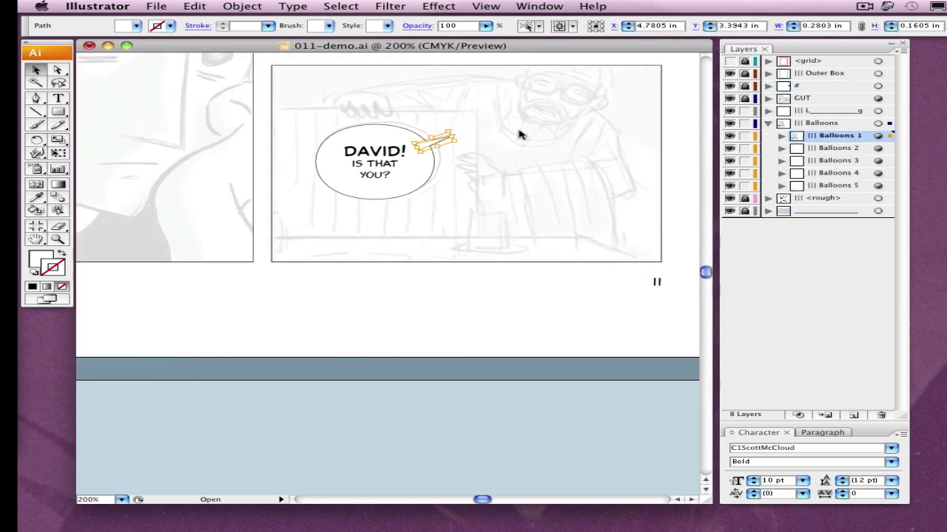
{"action": "left_click", "coordinate": [518, 132]}
{"action": "left_click_drag", "start_coordinate": [507, 127], "coordinate": [486, 317]}
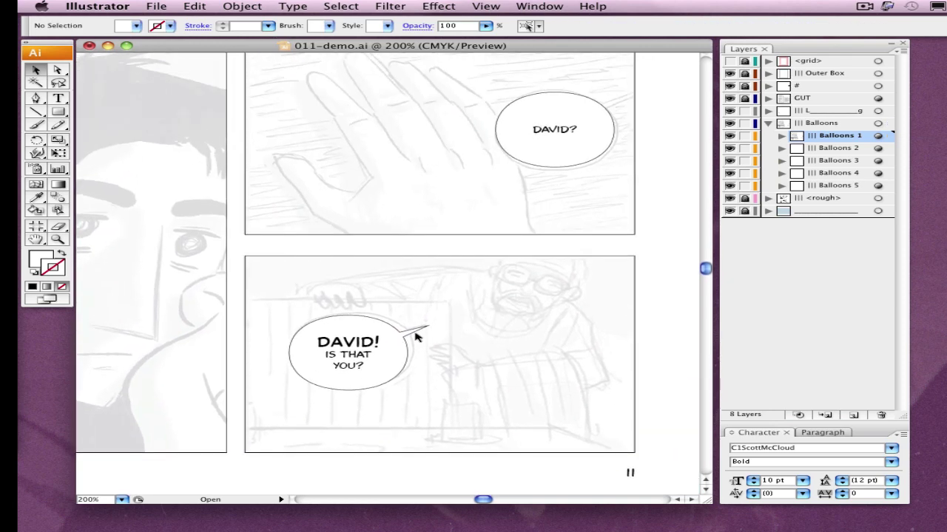
Draw a tail piece off the upper-right edge of the DAVID? balloon.
{"action": "mouse_move", "coordinate": [602, 113]}
{"action": "left_mouse_down"}
{"action": "mouse_move", "coordinate": [643, 99]}
{"action": "mouse_move", "coordinate": [642, 109]}
{"action": "mouse_move", "coordinate": [630, 102]}
{"action": "mouse_move", "coordinate": [649, 96]}
{"action": "left_mouse_up"}
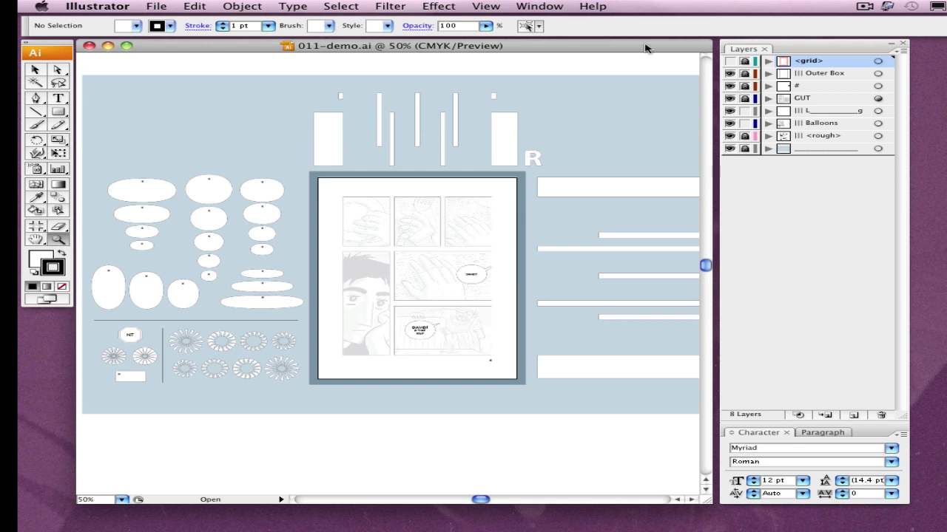
Unlock the GUT, #, Outer Box and grid layers in the Layers panel.
{"action": "left_click", "coordinate": [34, 70]}
{"action": "left_click_drag", "start_coordinate": [226, 64], "coordinate": [658, 154]}
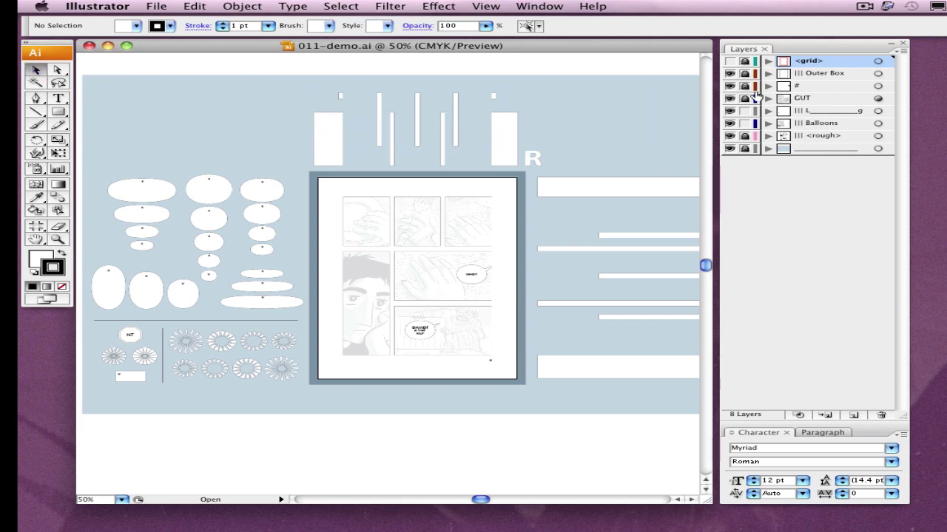
{"action": "left_click", "coordinate": [744, 97]}
{"action": "left_click", "coordinate": [744, 86]}
{"action": "left_click", "coordinate": [744, 73]}
{"action": "left_click", "coordinate": [744, 61]}
Delete the top strip, right-side bars, spare balloon shapes and the light-blue background layer.
{"action": "left_click_drag", "start_coordinate": [286, 82], "coordinate": [690, 419]}
{"action": "key", "text": "Delete"}
{"action": "key", "text": "Delete"}
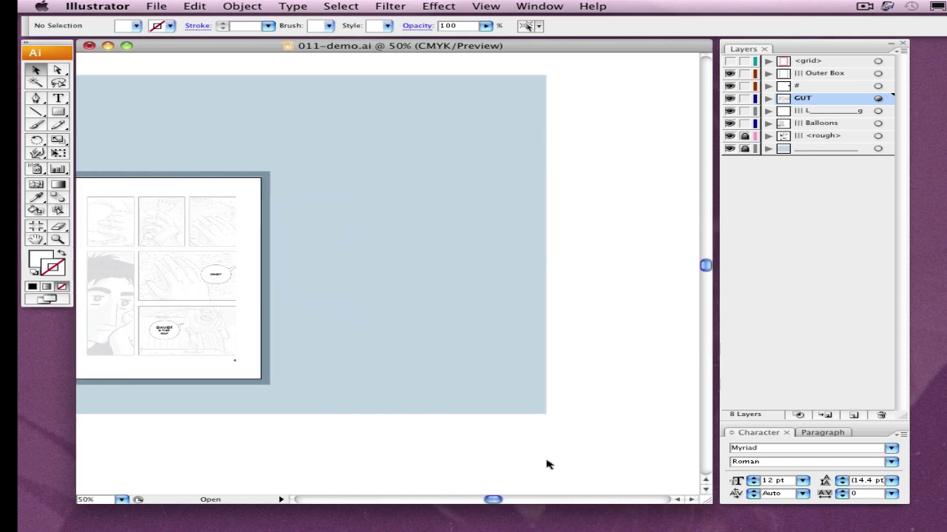
{"action": "left_click_drag", "start_coordinate": [317, 438], "coordinate": [749, 418]}
{"action": "left_click_drag", "start_coordinate": [496, 134], "coordinate": [252, 394]}
{"action": "key", "text": "Delete"}
{"action": "left_click_drag", "start_coordinate": [803, 152], "coordinate": [884, 417]}
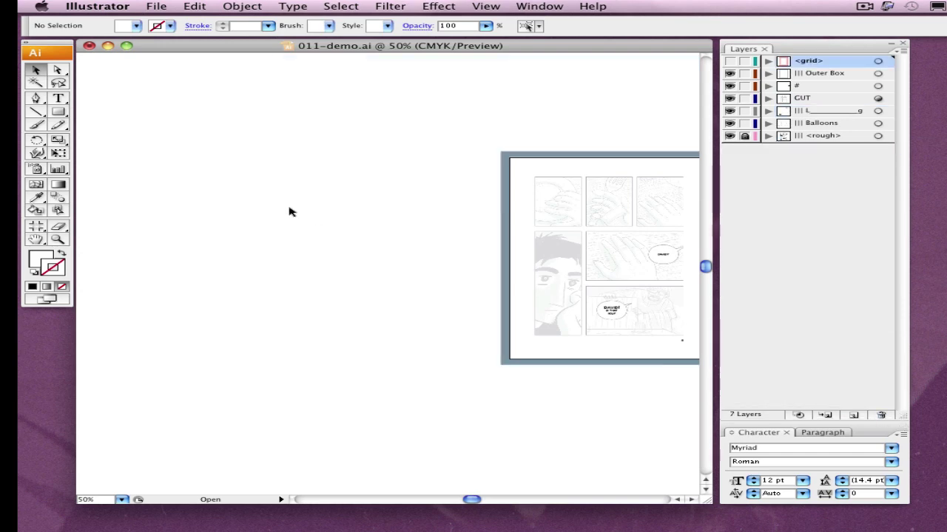
{"action": "left_click_drag", "start_coordinate": [391, 207], "coordinate": [212, 210]}
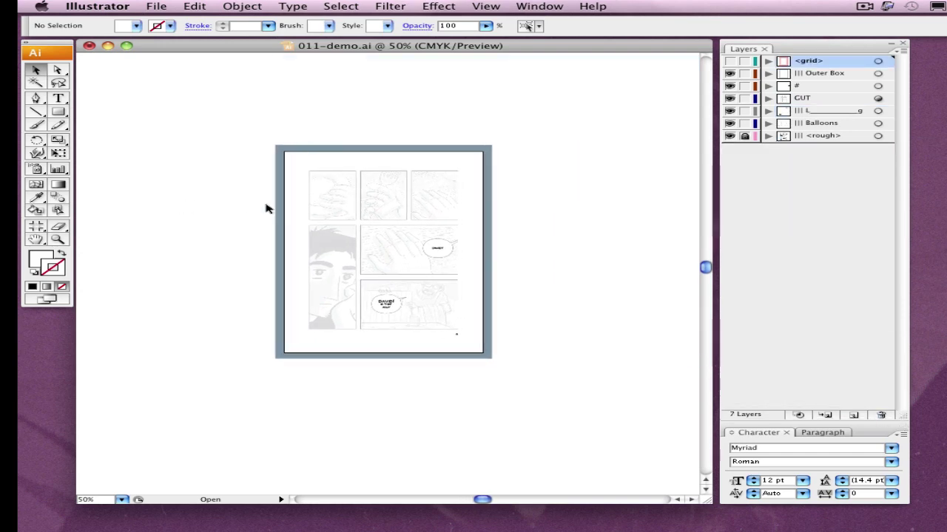
Export the page as 011-demo.psd in Grayscale at 1200 ppi, keeping layers and editable text.
{"action": "left_click", "coordinate": [155, 7]}
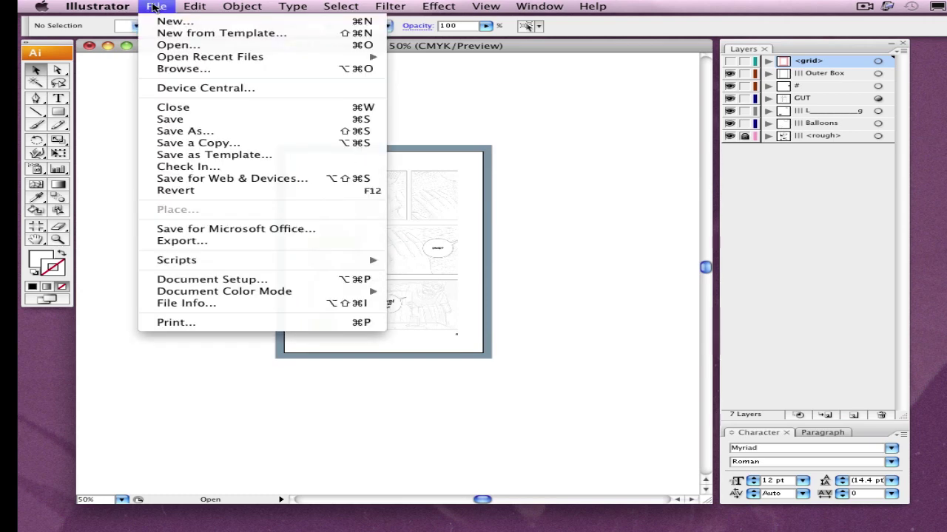
{"action": "left_click", "coordinate": [166, 8]}
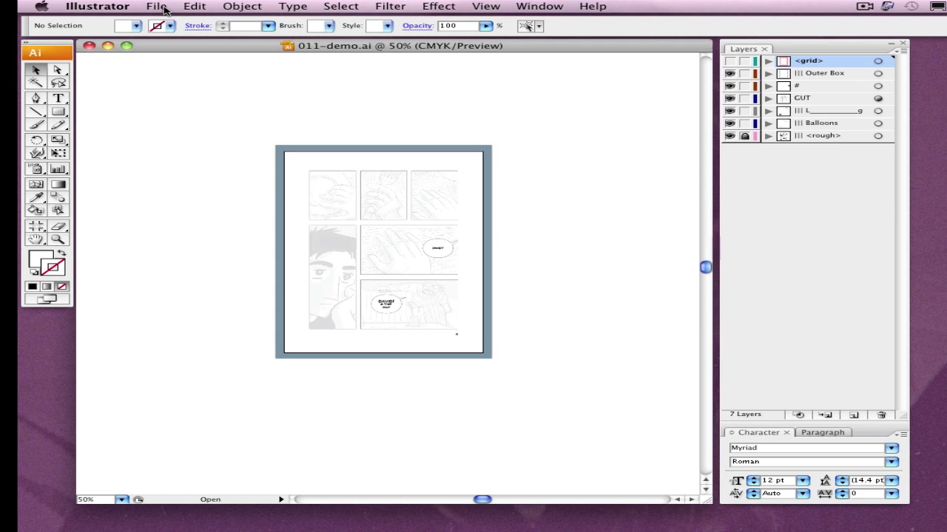
{"action": "left_click", "coordinate": [165, 9]}
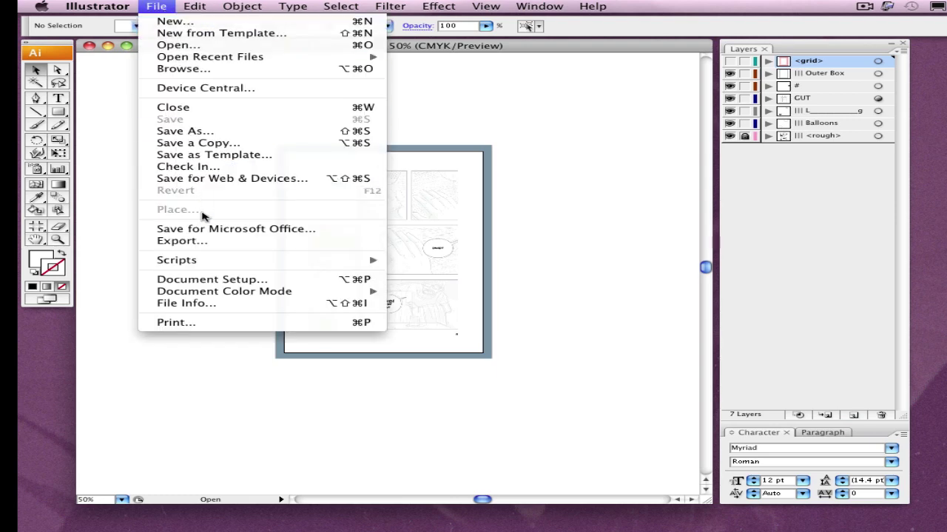
{"action": "left_click", "coordinate": [205, 247]}
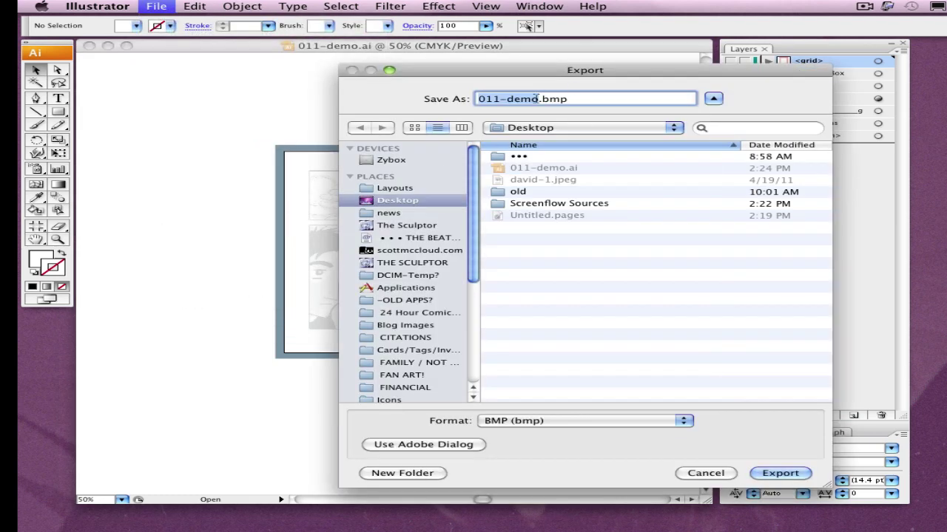
{"action": "left_click", "coordinate": [583, 420]}
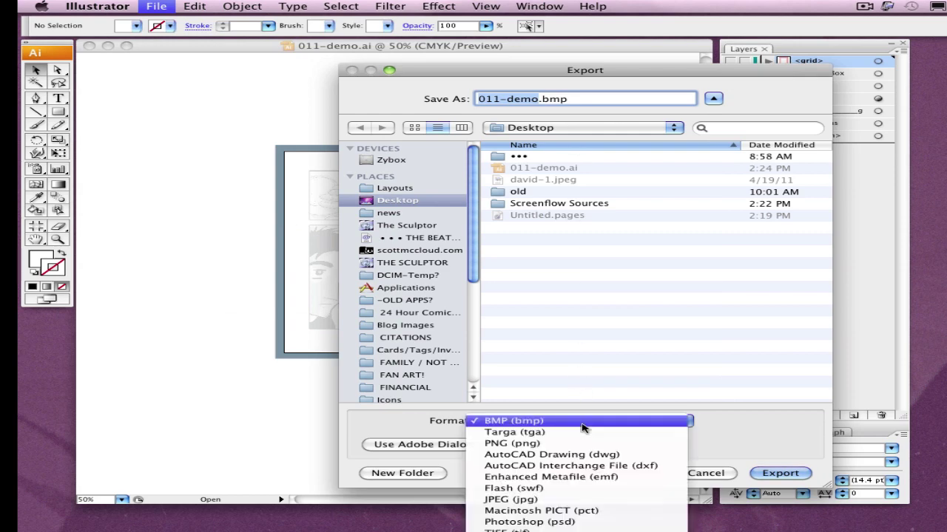
{"action": "left_click", "coordinate": [586, 521]}
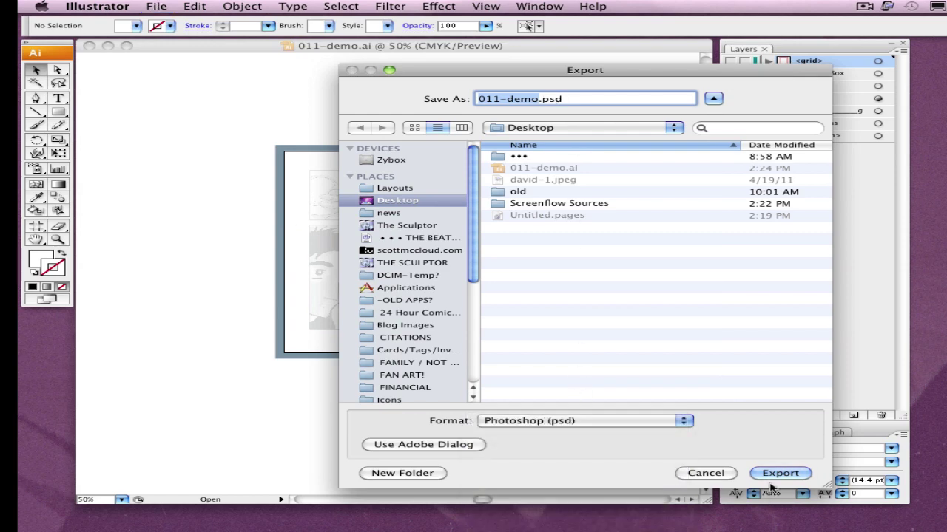
{"action": "left_click", "coordinate": [781, 473]}
{"action": "left_click", "coordinate": [559, 157]}
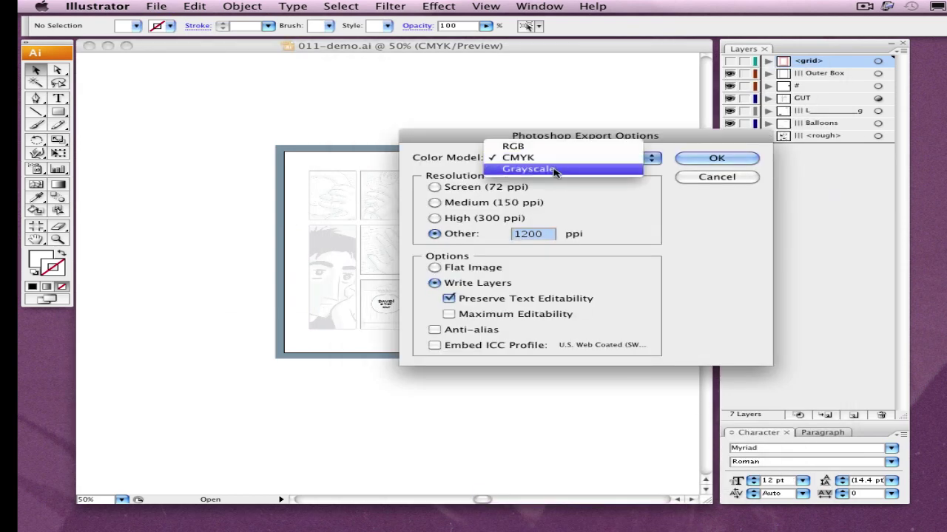
{"action": "left_click", "coordinate": [555, 170]}
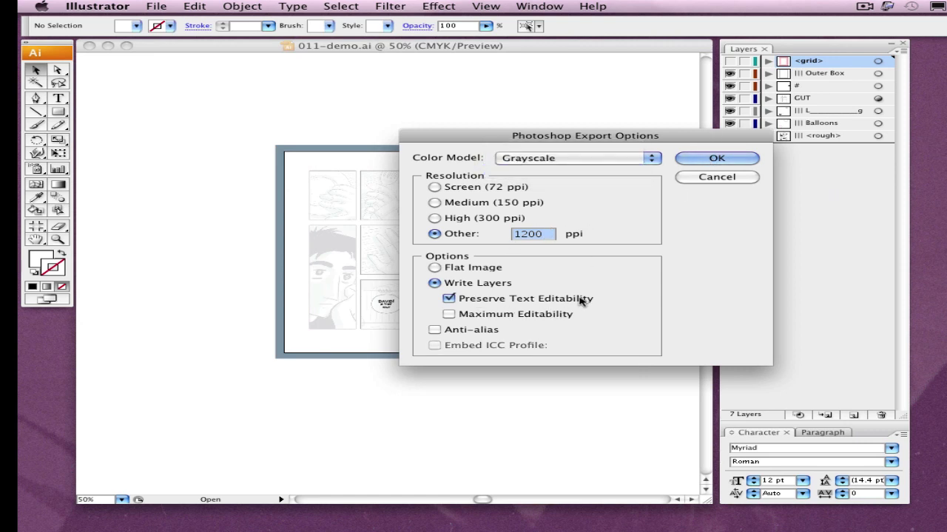
{"action": "left_click", "coordinate": [719, 159]}
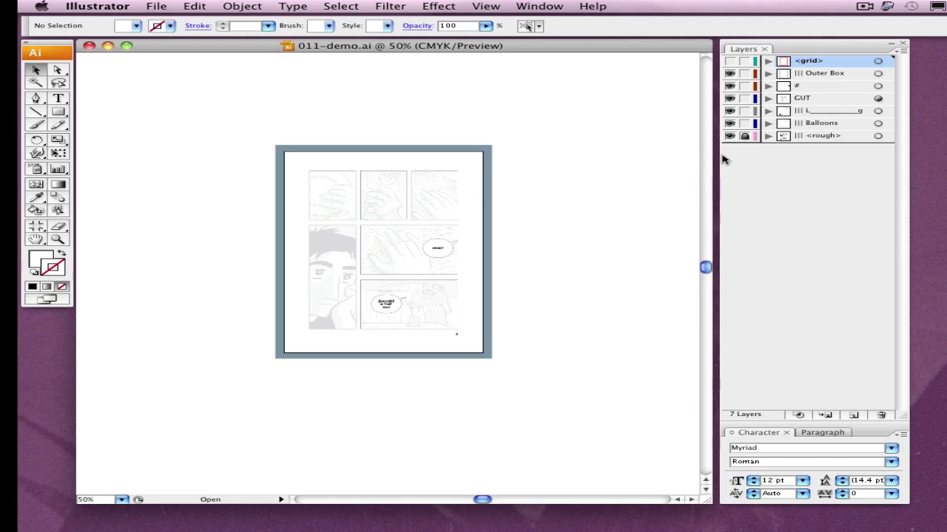
Close the Illustrator document without saving, then play the BASIC LAYERS action in Photoshop.
{"action": "left_click", "coordinate": [88, 47]}
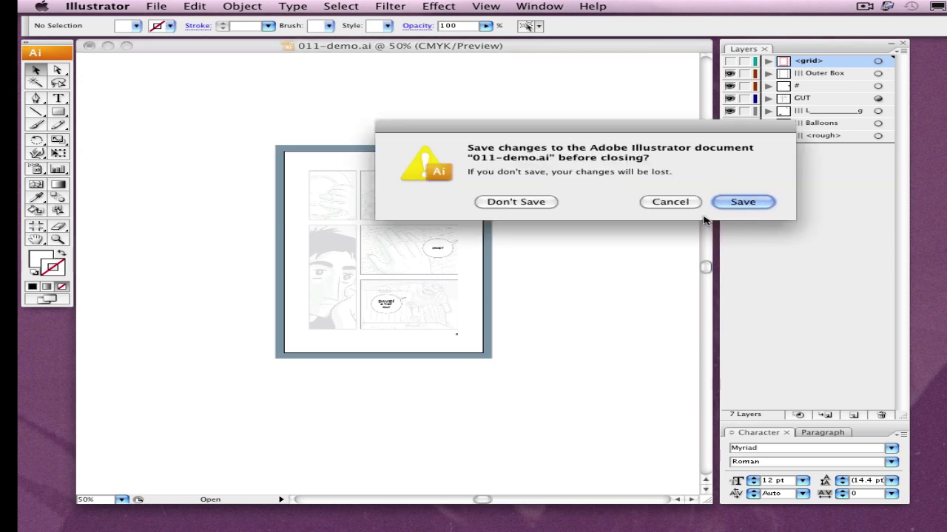
{"action": "left_click", "coordinate": [518, 202]}
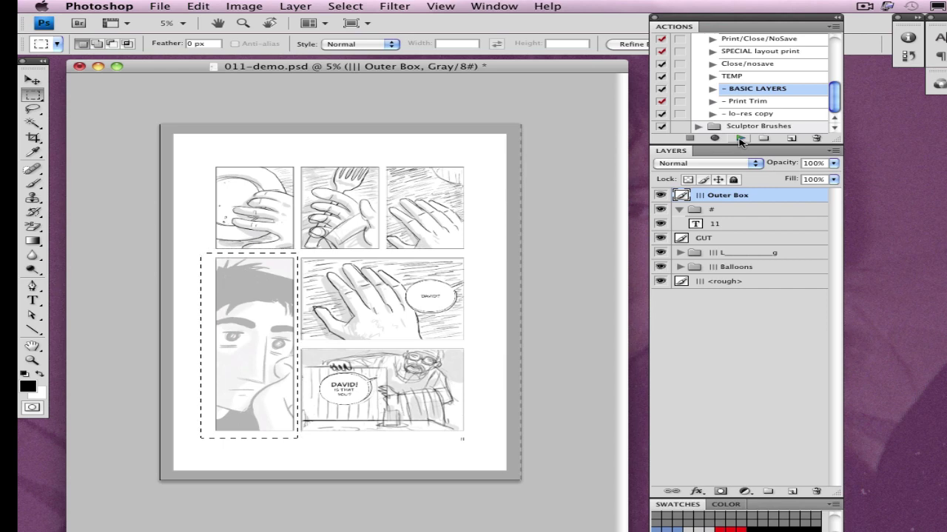
{"action": "left_click", "coordinate": [738, 139]}
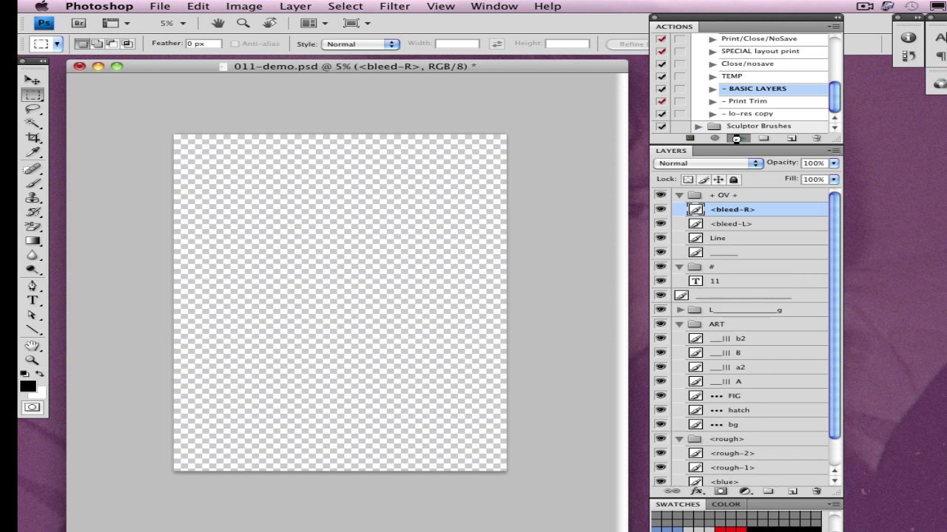
Zoom onto the bottom panel's balloon and select its text layer, nudging it down slightly.
{"action": "left_click", "coordinate": [736, 139]}
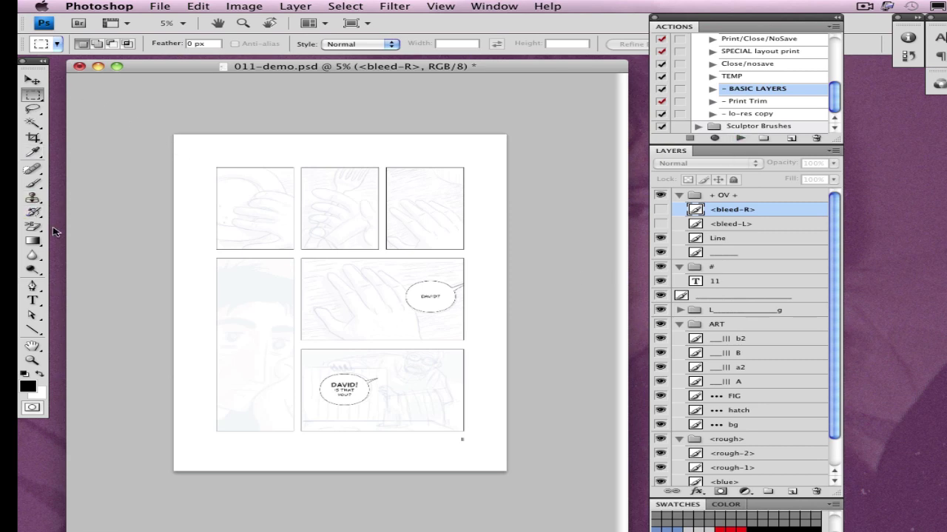
{"action": "left_click", "coordinate": [32, 361]}
{"action": "left_click_drag", "start_coordinate": [311, 364], "coordinate": [403, 432]}
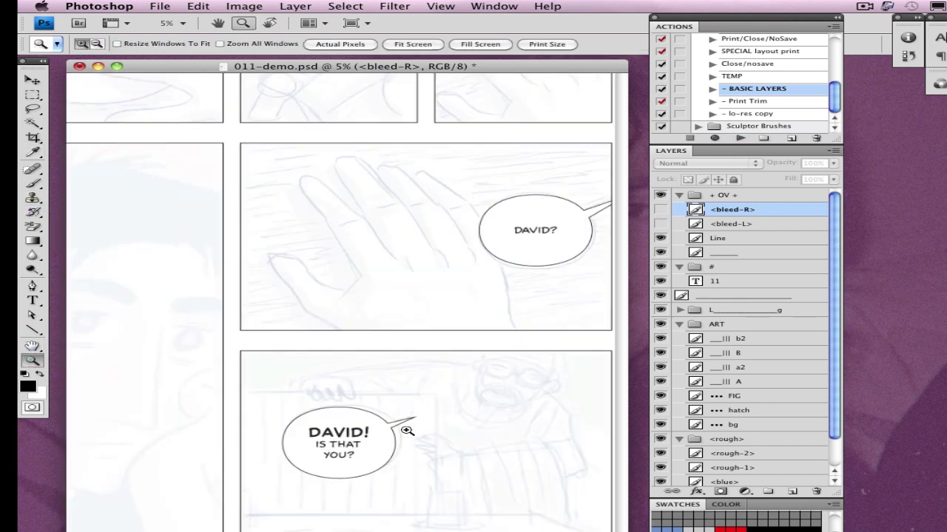
{"action": "left_click", "coordinate": [31, 82]}
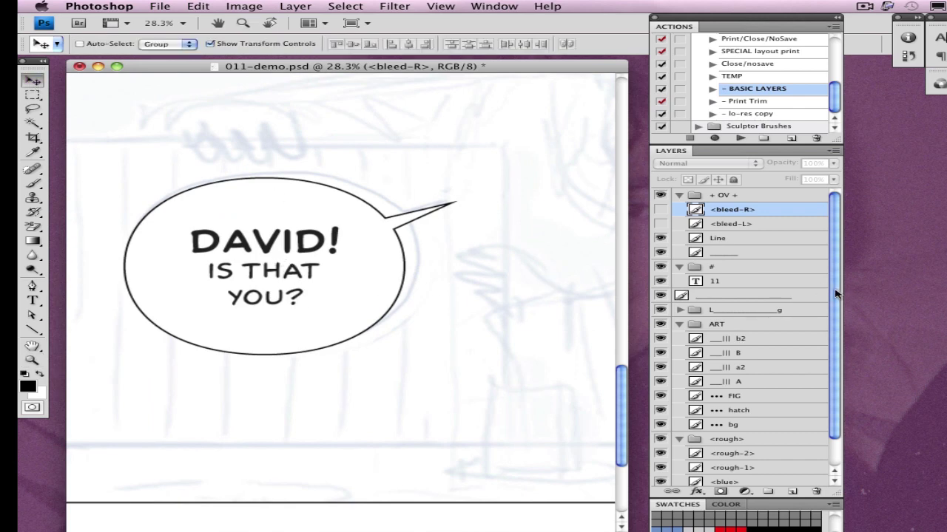
{"action": "left_click", "coordinate": [679, 310]}
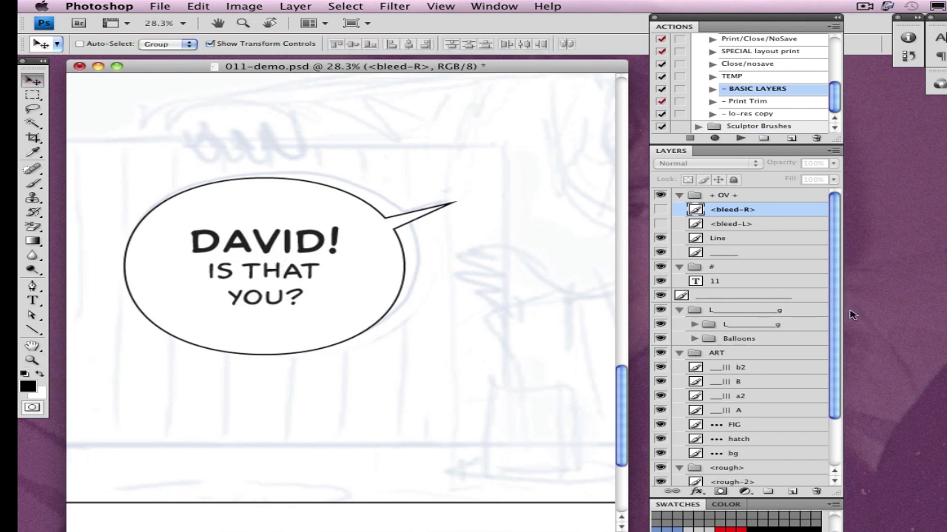
{"action": "left_click", "coordinate": [694, 338]}
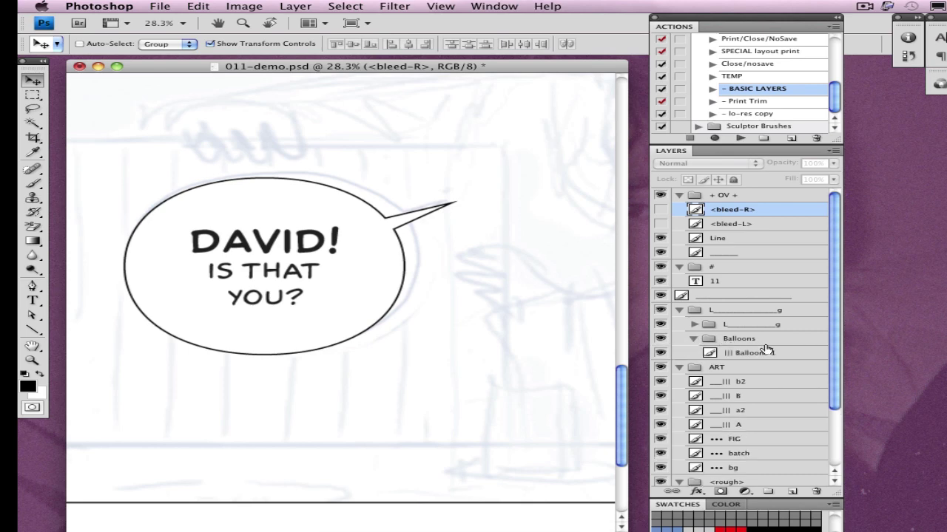
{"action": "left_click", "coordinate": [694, 325]}
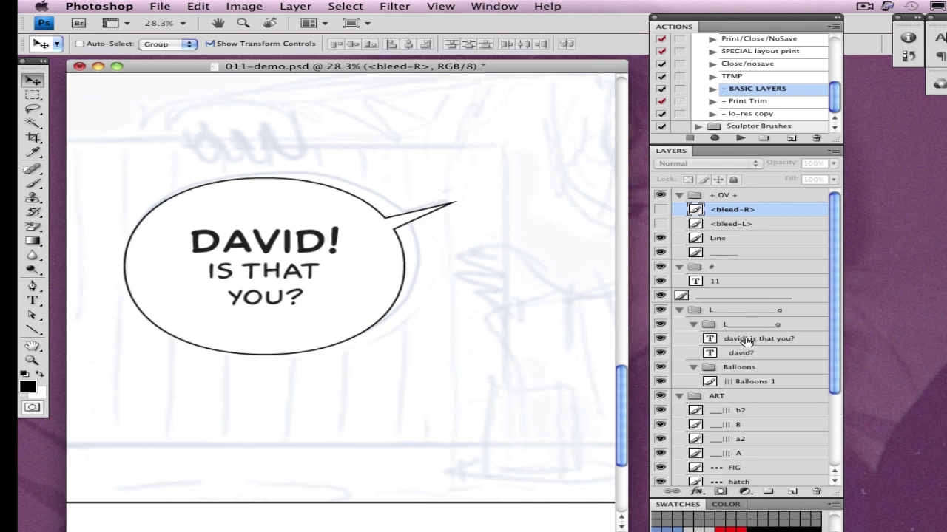
{"action": "left_click", "coordinate": [747, 342]}
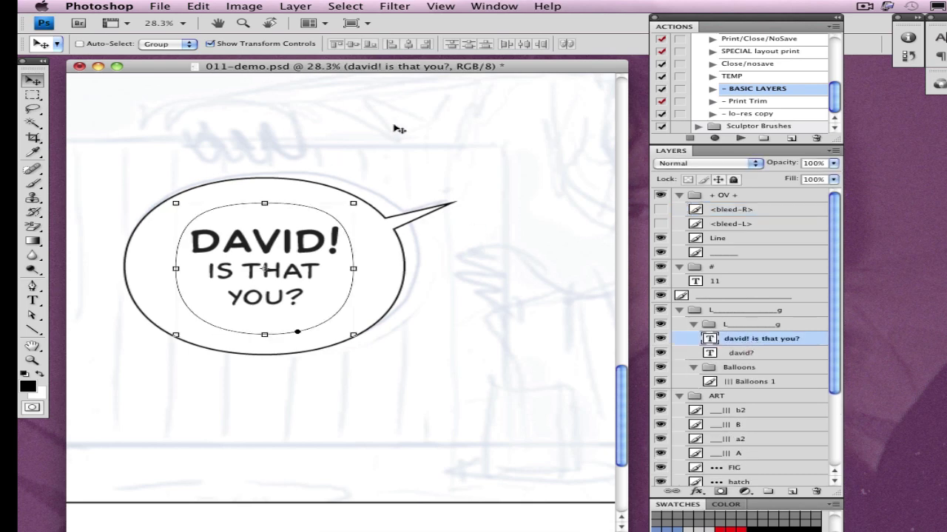
{"action": "key", "text": "Down"}
{"action": "key", "text": "Down"}
Retype the bold name in the balloon's first line as a new name and commit the edit.
{"action": "left_click", "coordinate": [32, 93]}
{"action": "left_click", "coordinate": [33, 300]}
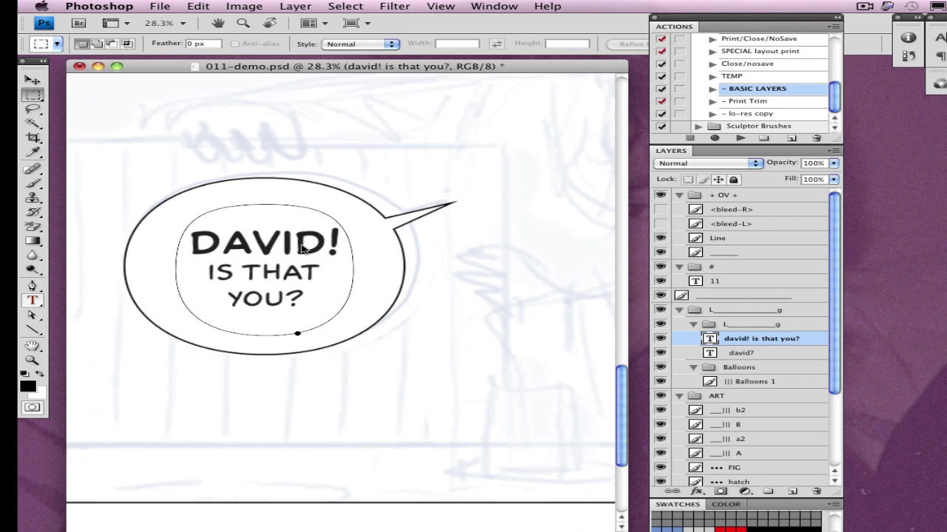
{"action": "left_click", "coordinate": [245, 315]}
{"action": "left_click_drag", "start_coordinate": [190, 244], "coordinate": [332, 243]}
{"action": "type", "text": "ALW!"}
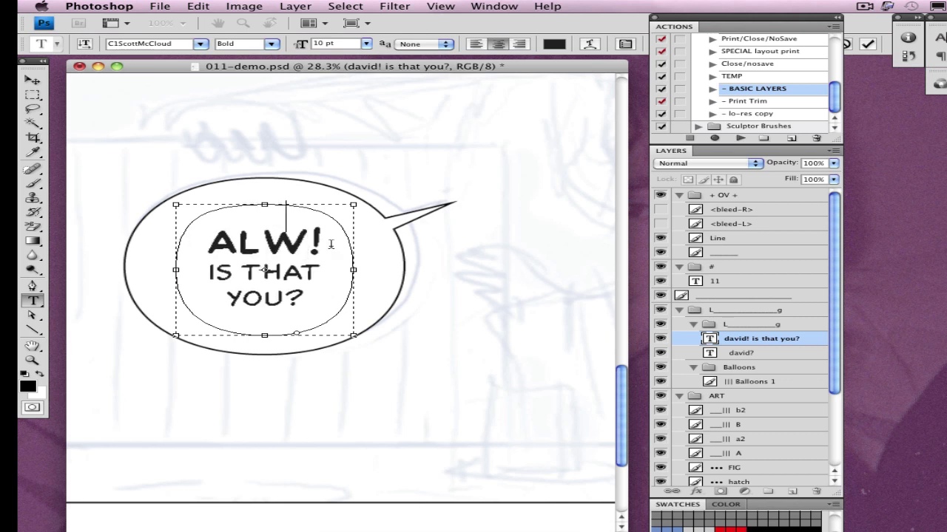
{"action": "key", "text": "BackSpace"}
{"action": "type", "text": "EX"}
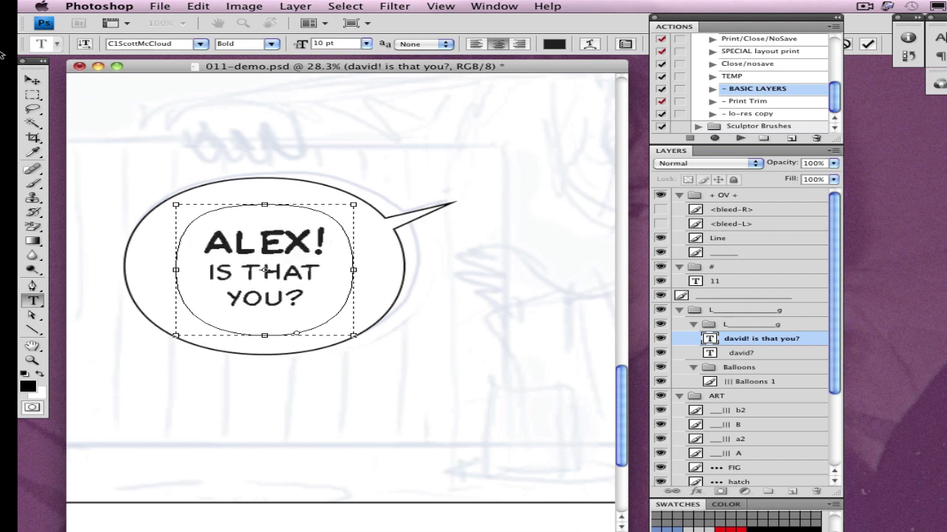
{"action": "left_click", "coordinate": [32, 95]}
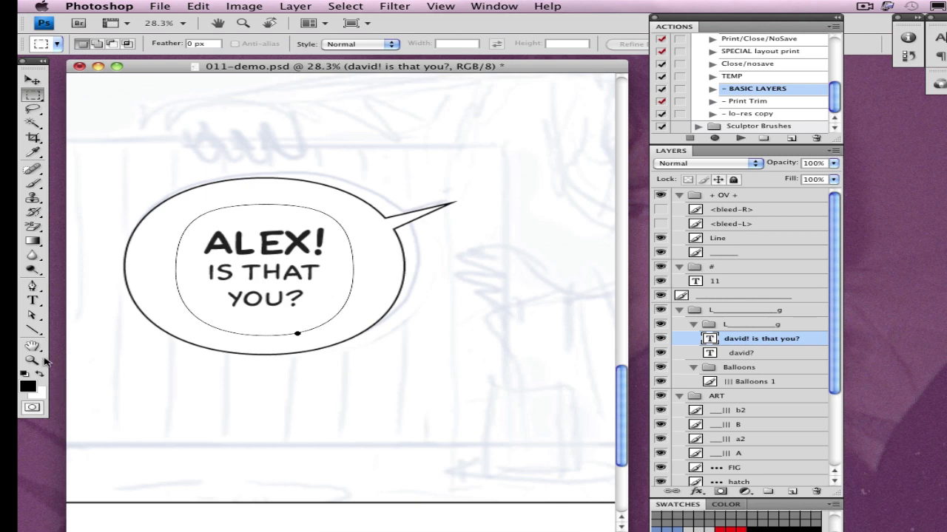
{"action": "left_click", "coordinate": [32, 360]}
{"action": "left_click", "coordinate": [397, 362], "text": "alt"}
{"action": "left_click", "coordinate": [396, 361], "text": "alt"}
{"action": "left_click", "coordinate": [396, 361], "text": "alt"}
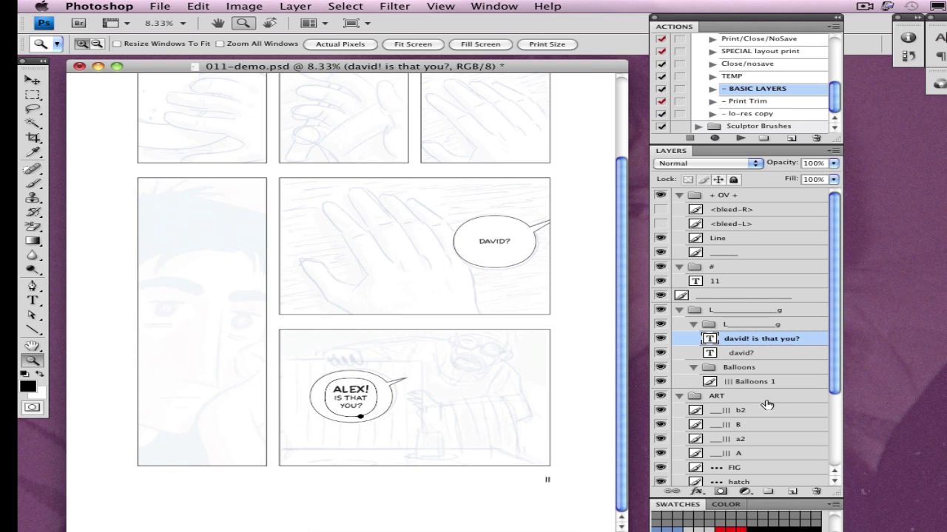
{"action": "left_click_drag", "start_coordinate": [839, 381], "coordinate": [839, 455]}
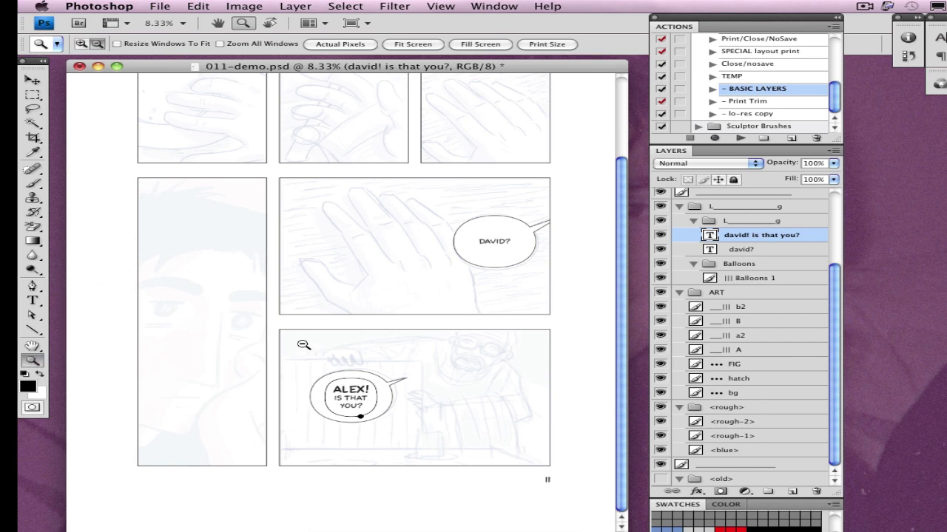
{"action": "left_click", "coordinate": [333, 344], "text": "alt"}
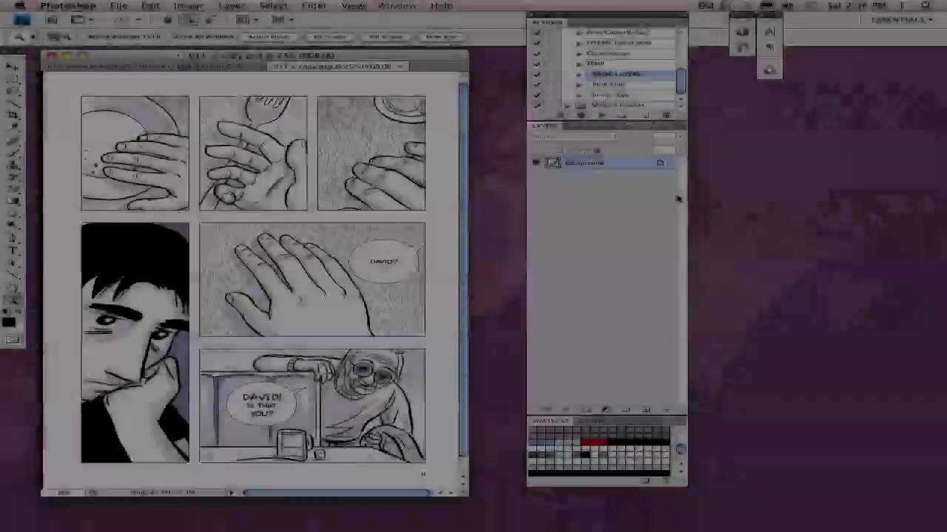